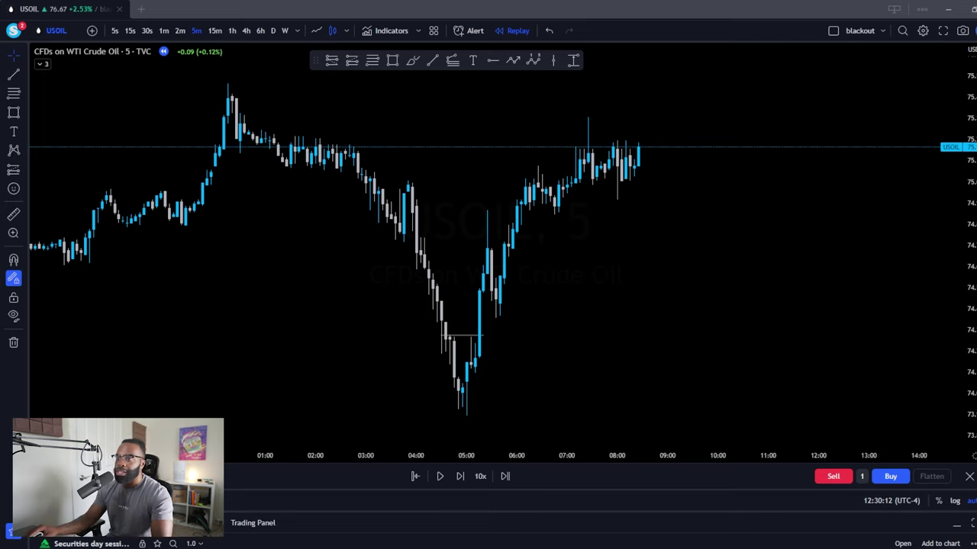
Zoom and pan the USOIL chart onto the morning candles and select the Trend Line tool.
{"action": "scroll", "coordinate": [455, 306], "scroll_direction": "up", "scroll_amount": 3}
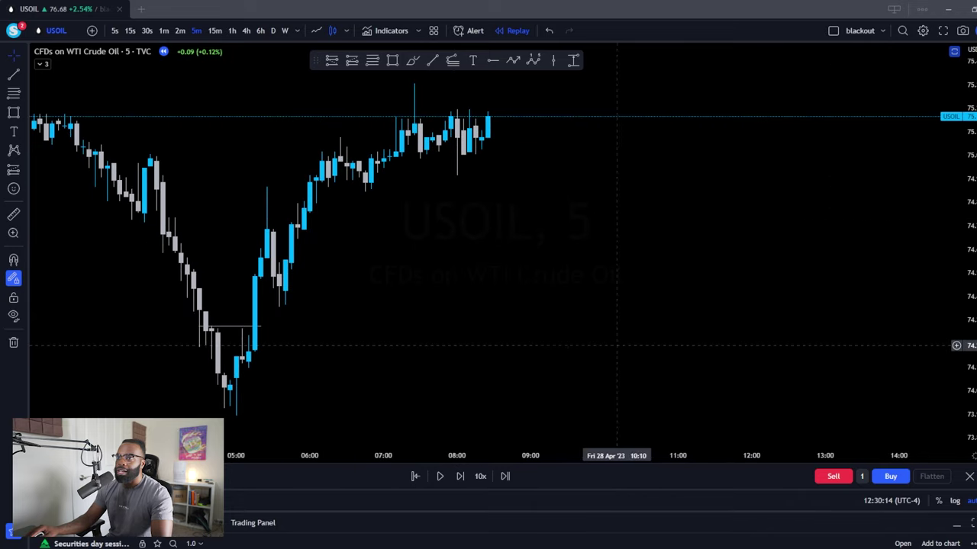
{"action": "scroll", "coordinate": [458, 336], "scroll_direction": "left", "scroll_amount": 5}
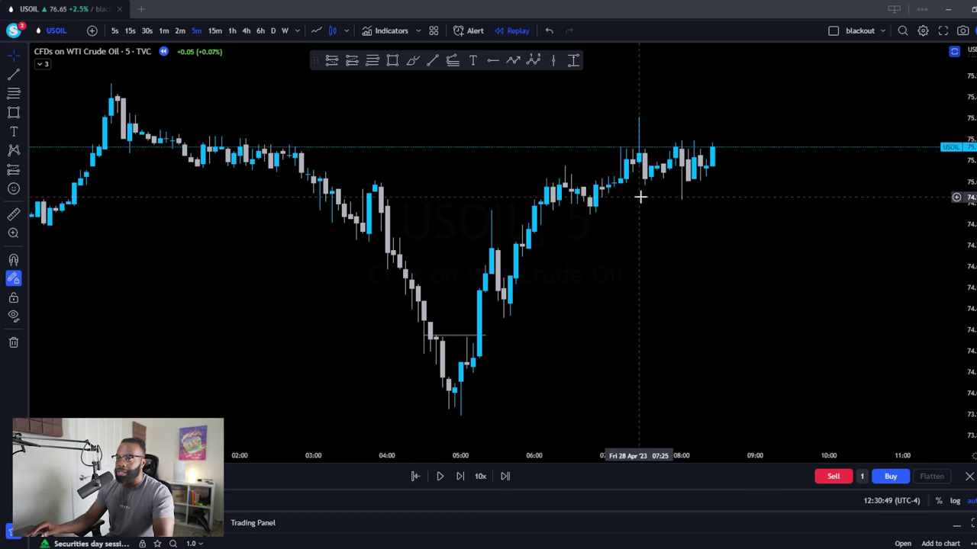
{"action": "left_click", "coordinate": [393, 61]}
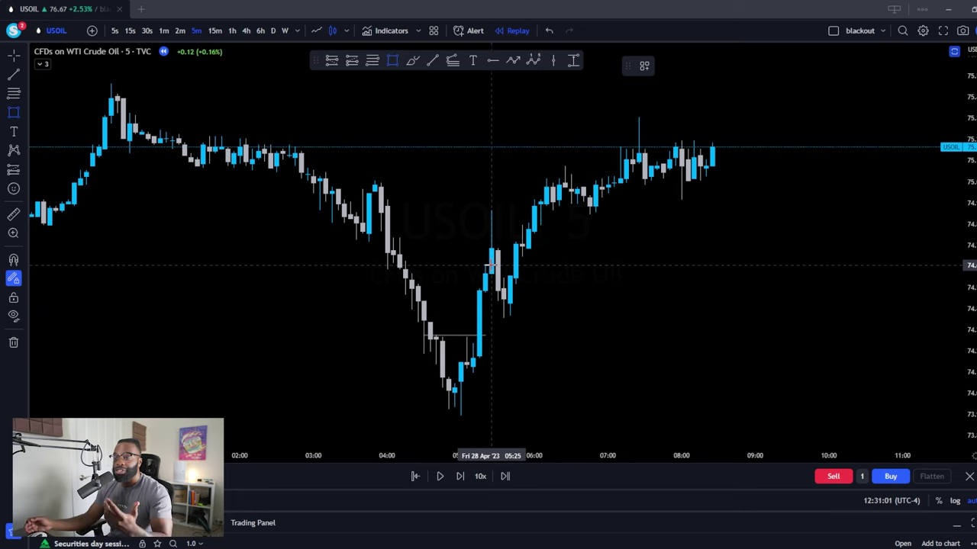
{"action": "left_click", "coordinate": [435, 68]}
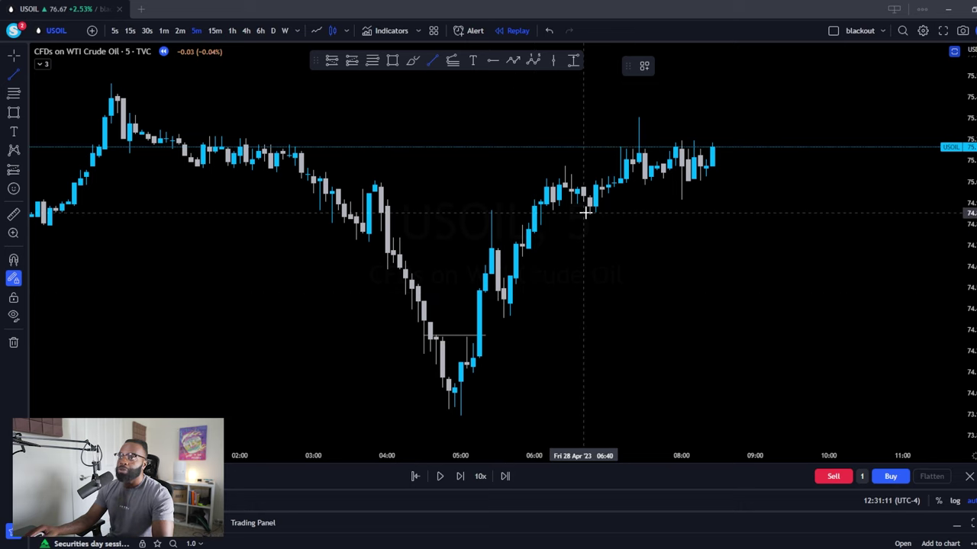
Draw a horizontal line beneath the consolidation candles, undoing an accidental brush drawing.
{"action": "left_click", "coordinate": [614, 184]}
{"action": "left_click", "coordinate": [716, 185]}
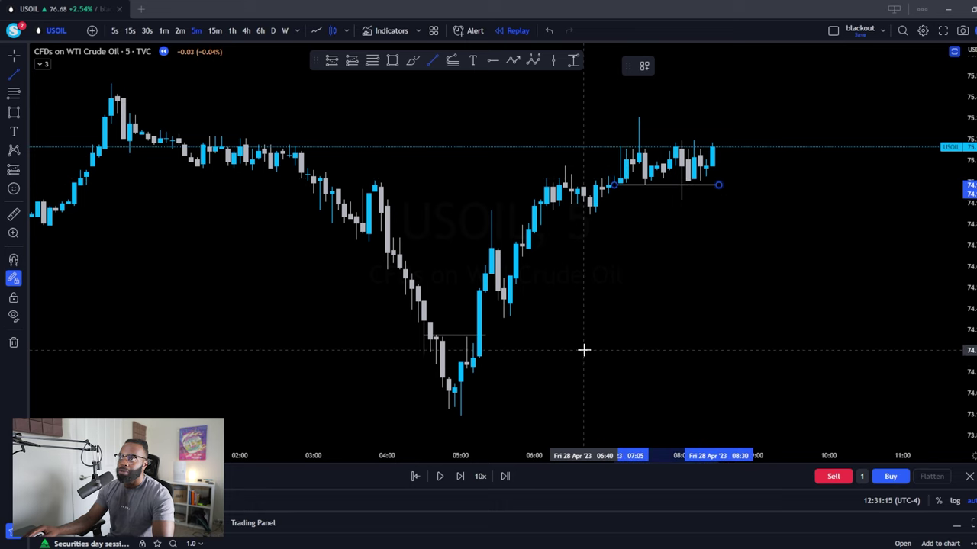
{"action": "left_click", "coordinate": [413, 60]}
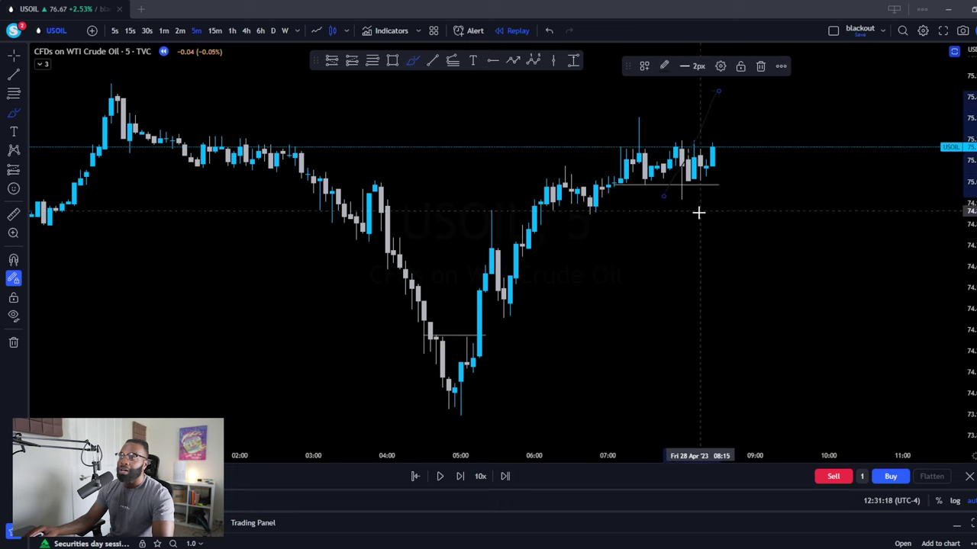
{"action": "key", "text": "ctrl+z"}
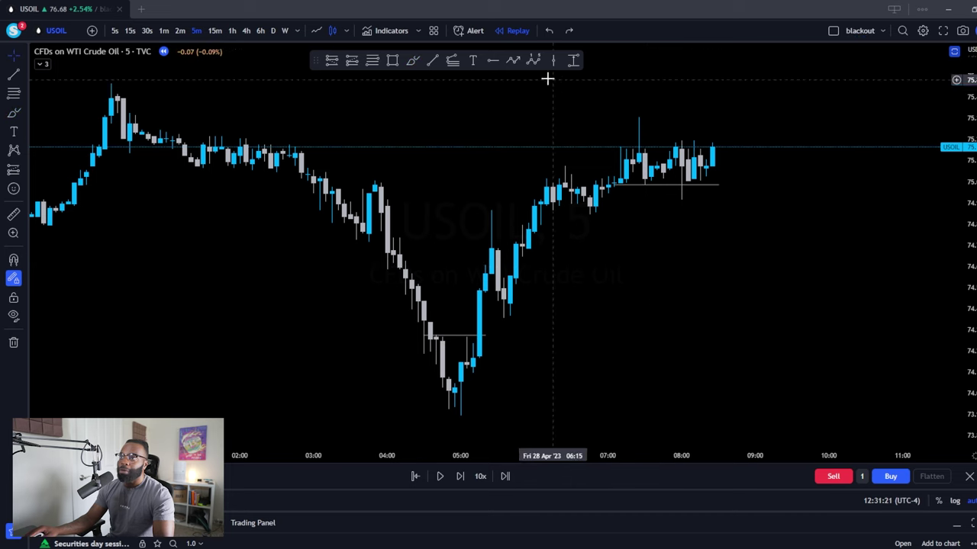
Circle the recent candles and the 05:00 low with the brush, then undo the faint mark.
{"action": "left_click", "coordinate": [413, 60]}
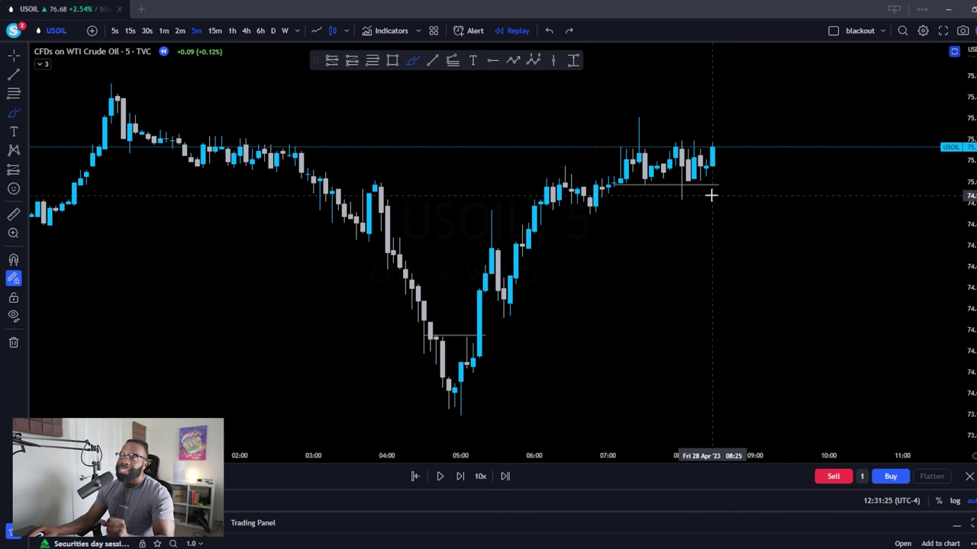
{"action": "left_click_drag", "start_coordinate": [640, 124], "coordinate": [678, 128]}
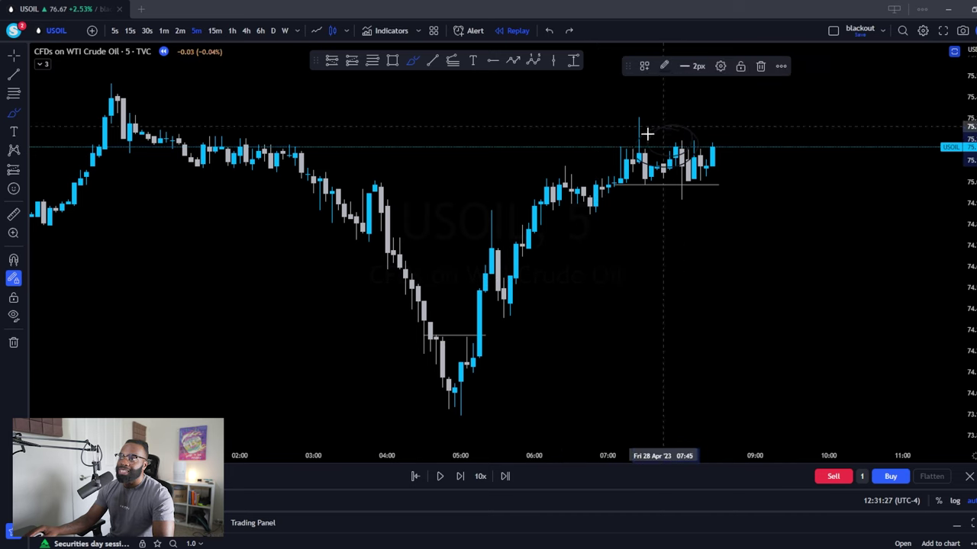
{"action": "mouse_move", "coordinate": [484, 388]}
{"action": "left_mouse_down"}
{"action": "mouse_move", "coordinate": [458, 403]}
{"action": "mouse_move", "coordinate": [453, 392]}
{"action": "left_mouse_up"}
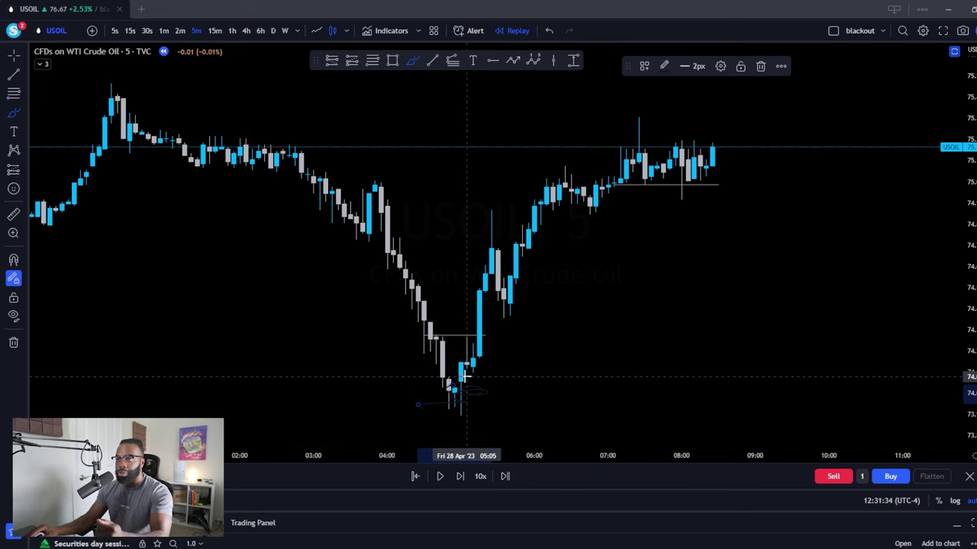
{"action": "left_click_drag", "start_coordinate": [467, 332], "coordinate": [490, 330]}
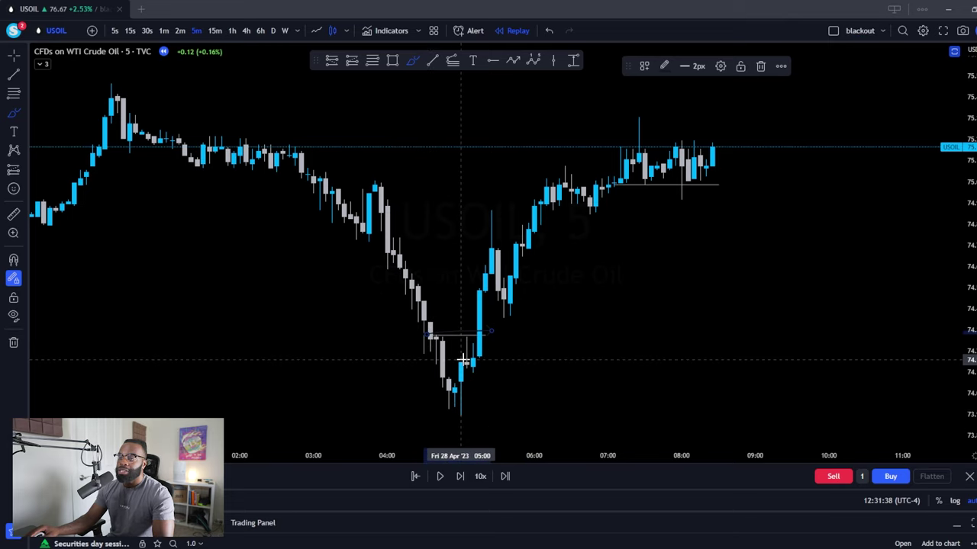
{"action": "key", "text": "ctrl+z"}
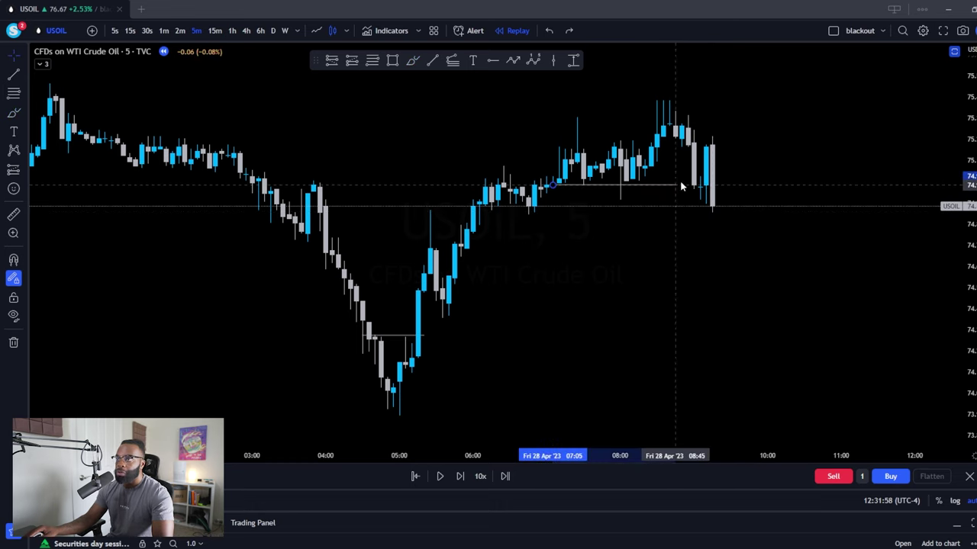
Extend the horizontal support line to the latest candles and pick the Rectangle tool (Alt+Shift+R).
{"action": "left_click", "coordinate": [701, 184]}
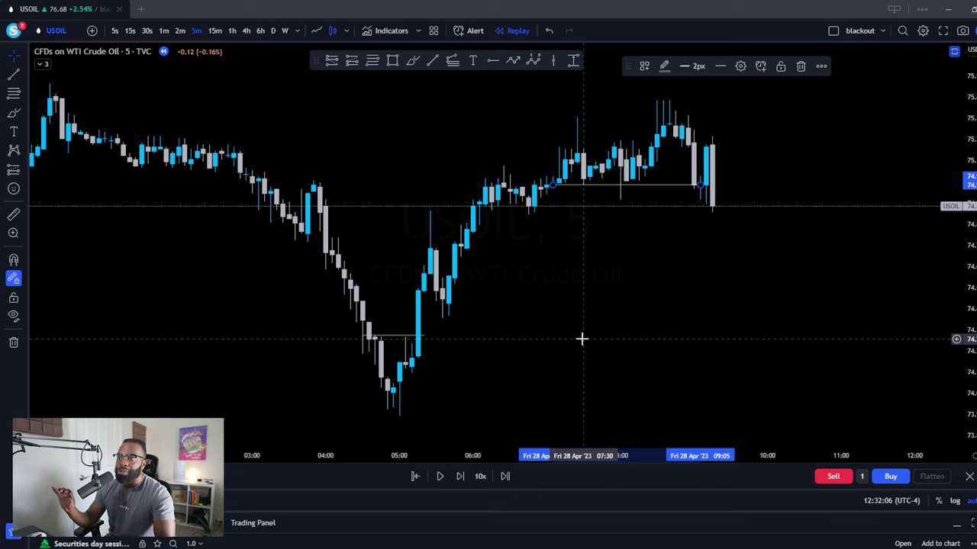
{"action": "key", "text": "alt+shift+r"}
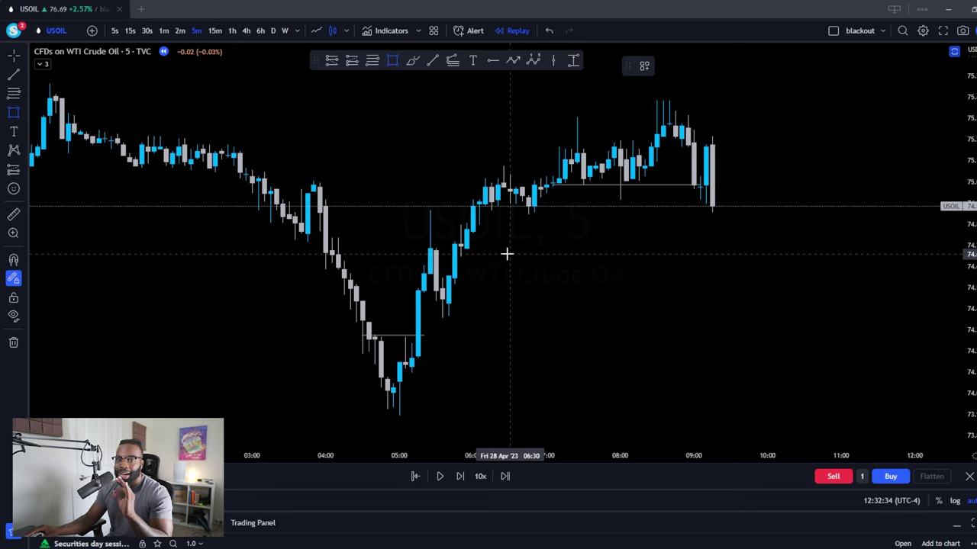
Draw two right-extending rectangle zones, one over the 05:20 rally and one above the 05:00 low.
{"action": "mouse_move", "coordinate": [424, 249]}
{"action": "left_mouse_down"}
{"action": "mouse_move", "coordinate": [566, 316]}
{"action": "mouse_move", "coordinate": [675, 315]}
{"action": "left_mouse_up"}
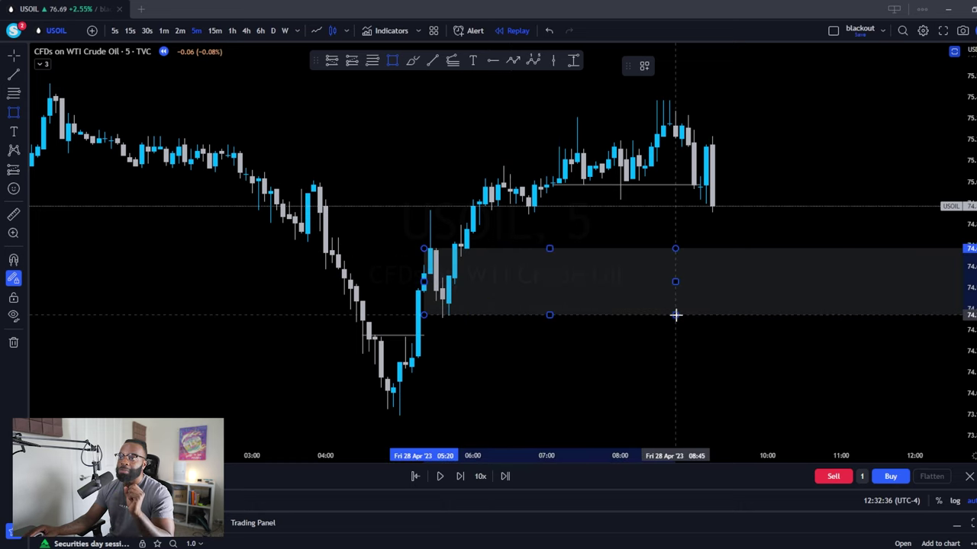
{"action": "left_click", "coordinate": [637, 383]}
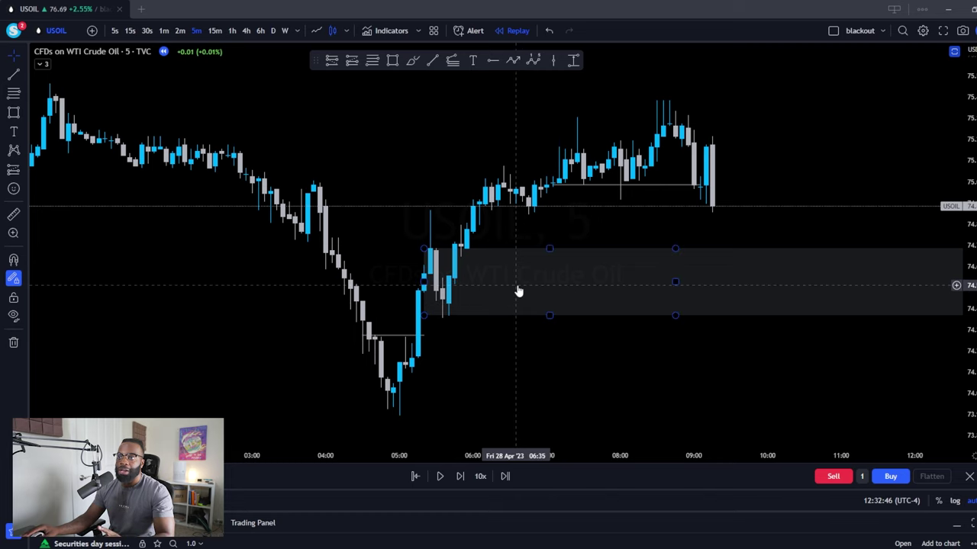
{"action": "left_click", "coordinate": [392, 60]}
{"action": "left_click", "coordinate": [399, 341]}
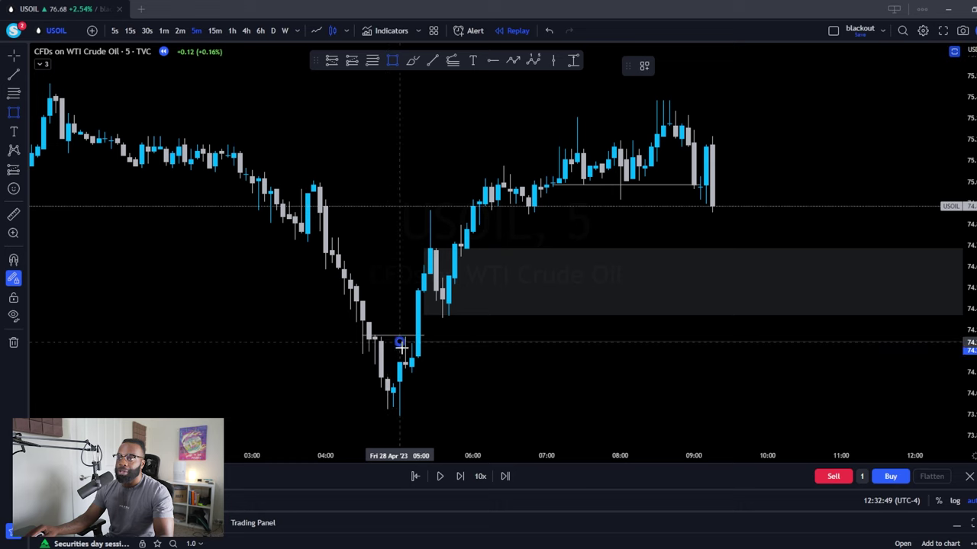
{"action": "left_click", "coordinate": [436, 374]}
{"action": "left_click", "coordinate": [540, 326]}
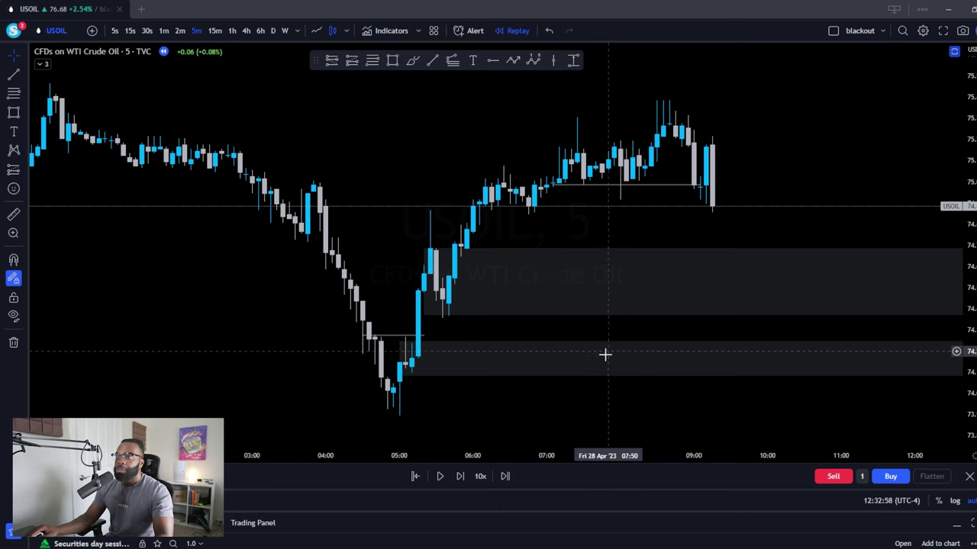
{"action": "left_click", "coordinate": [685, 374]}
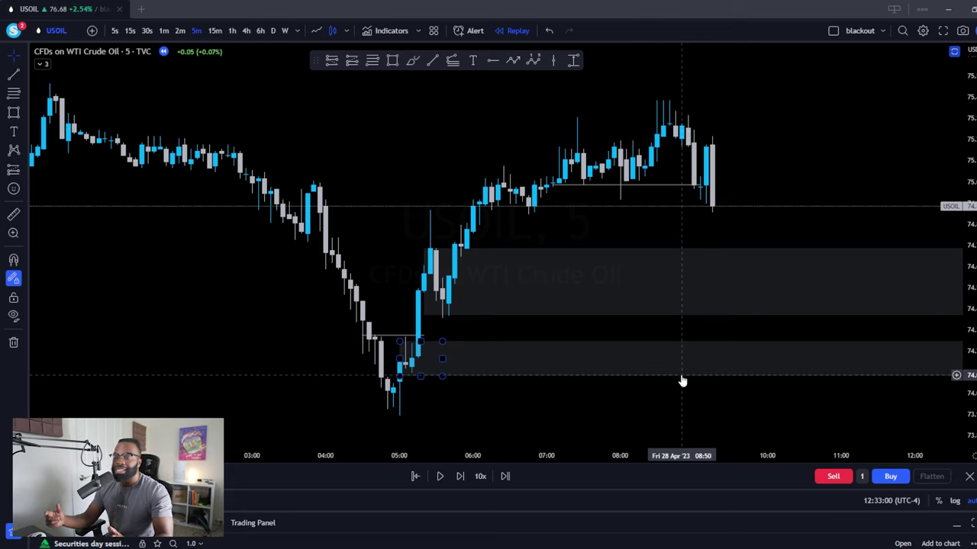
{"action": "left_click", "coordinate": [667, 390]}
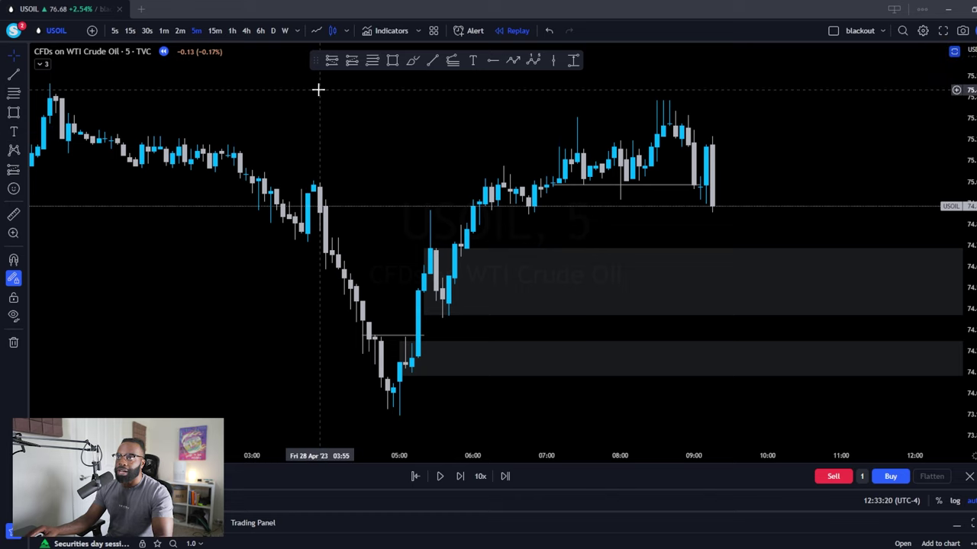
Place a long position at the latest candle and advance the replay one bar.
{"action": "left_click", "coordinate": [352, 60]}
{"action": "left_click", "coordinate": [679, 254]}
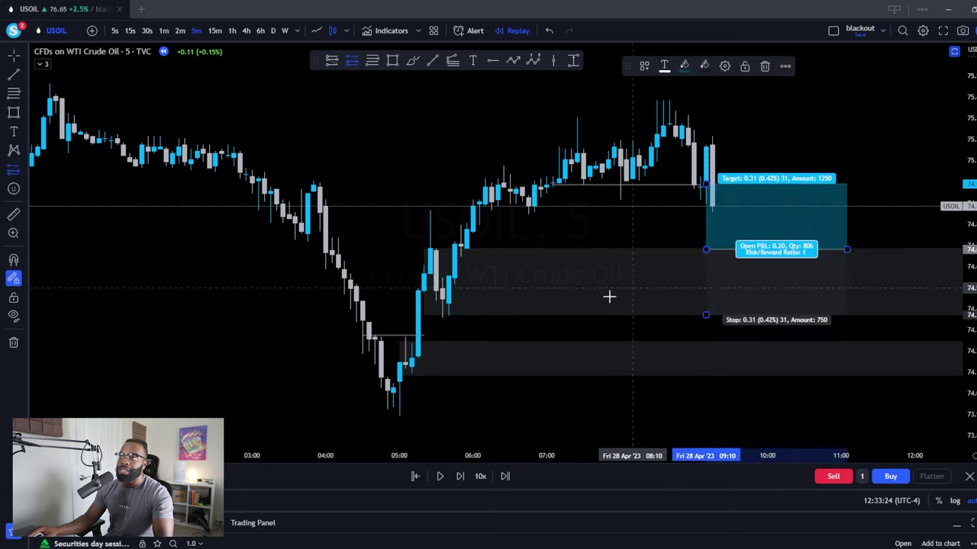
{"action": "left_click_drag", "start_coordinate": [562, 312], "coordinate": [392, 312]}
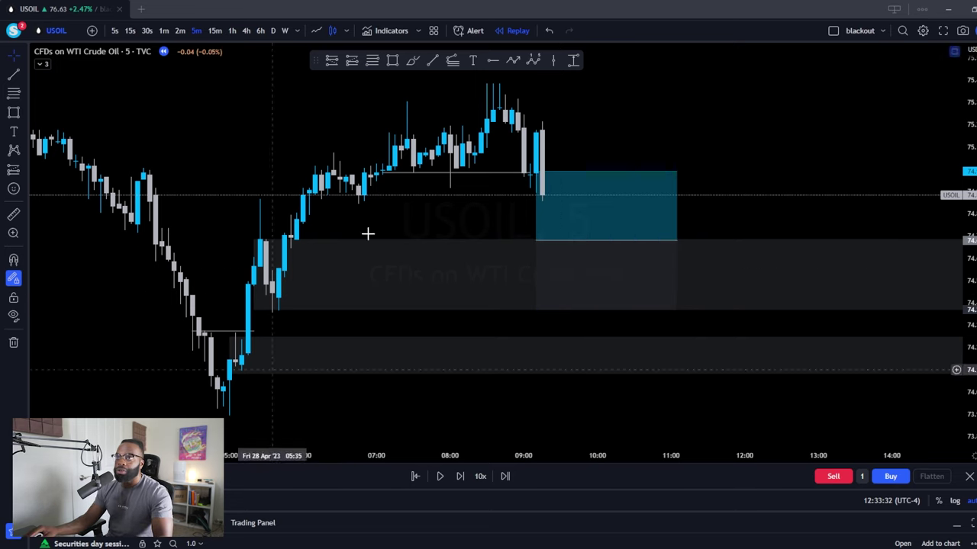
{"action": "left_click", "coordinate": [459, 477]}
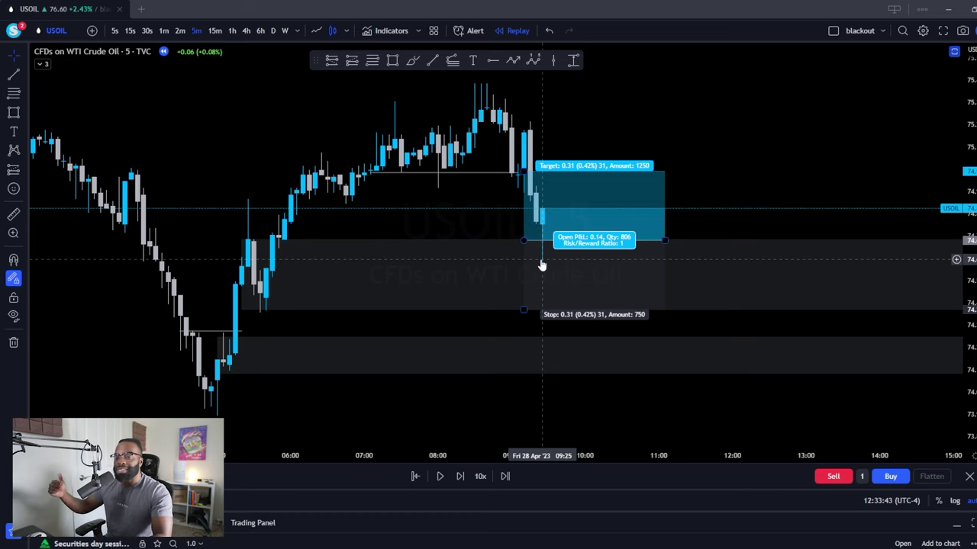
Move the long entry to the current price and lower the stop to 0.51 below entry.
{"action": "mouse_move", "coordinate": [570, 266]}
{"action": "left_mouse_down"}
{"action": "mouse_move", "coordinate": [583, 240]}
{"action": "mouse_move", "coordinate": [584, 261]}
{"action": "left_mouse_up"}
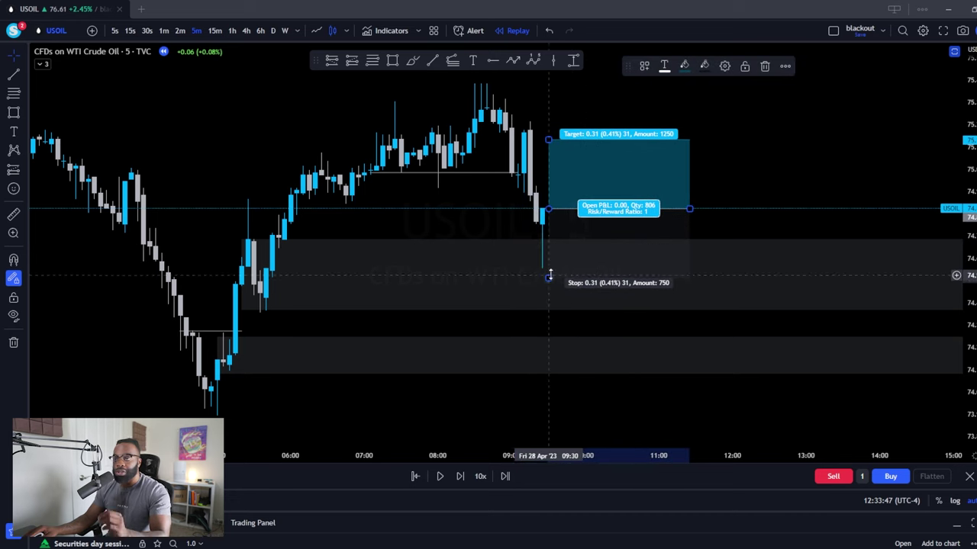
{"action": "left_click_drag", "start_coordinate": [548, 279], "coordinate": [541, 324]}
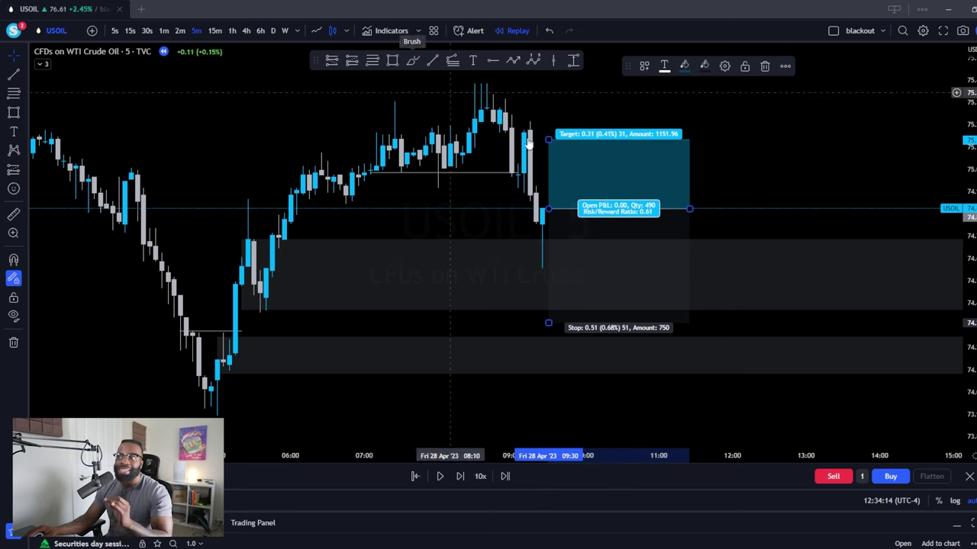
{"action": "left_click_drag", "start_coordinate": [802, 191], "coordinate": [405, 253]}
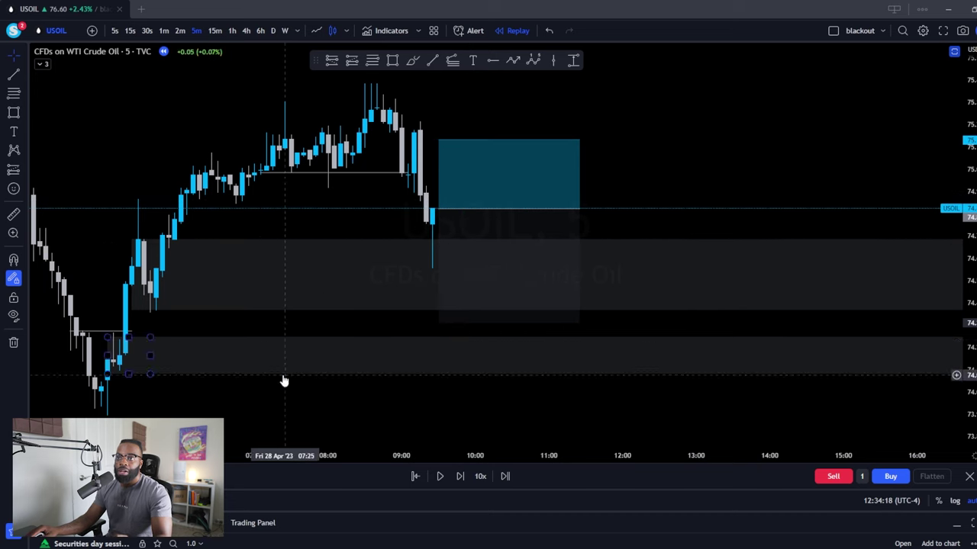
Draw a stray freehand stroke and undo it.
{"action": "left_click", "coordinate": [412, 61]}
{"action": "left_click_drag", "start_coordinate": [342, 313], "coordinate": [385, 334]}
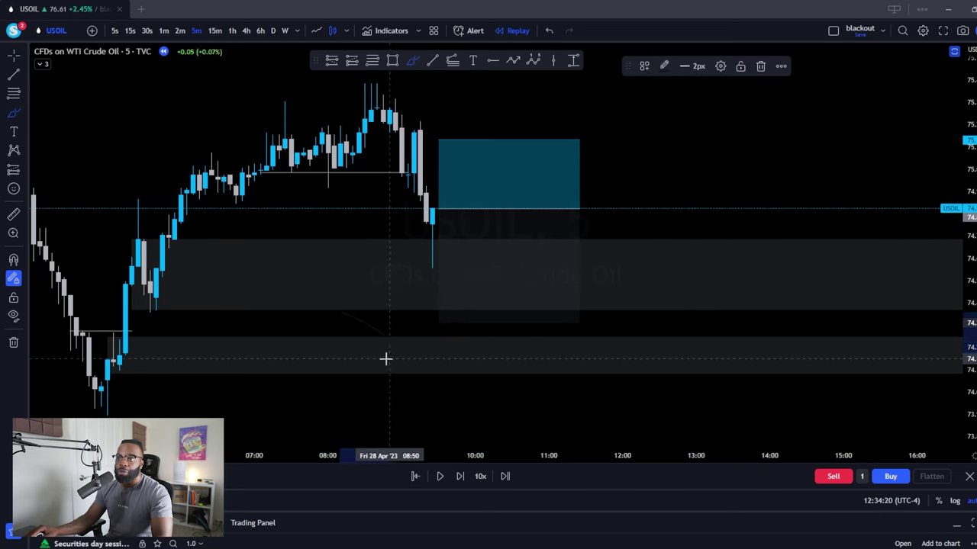
{"action": "key", "text": "ctrl+z"}
{"action": "key", "text": "ctrl+y"}
{"action": "key", "text": "ctrl+z"}
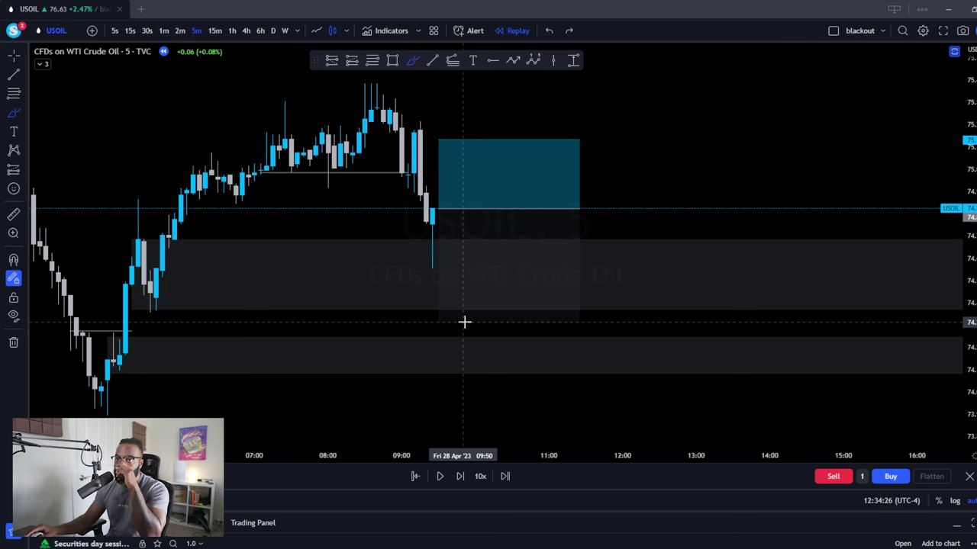
Rescale the chart and raise the long target to 0.55 for a 1.08 risk/reward.
{"action": "double_click", "coordinate": [937, 211]}
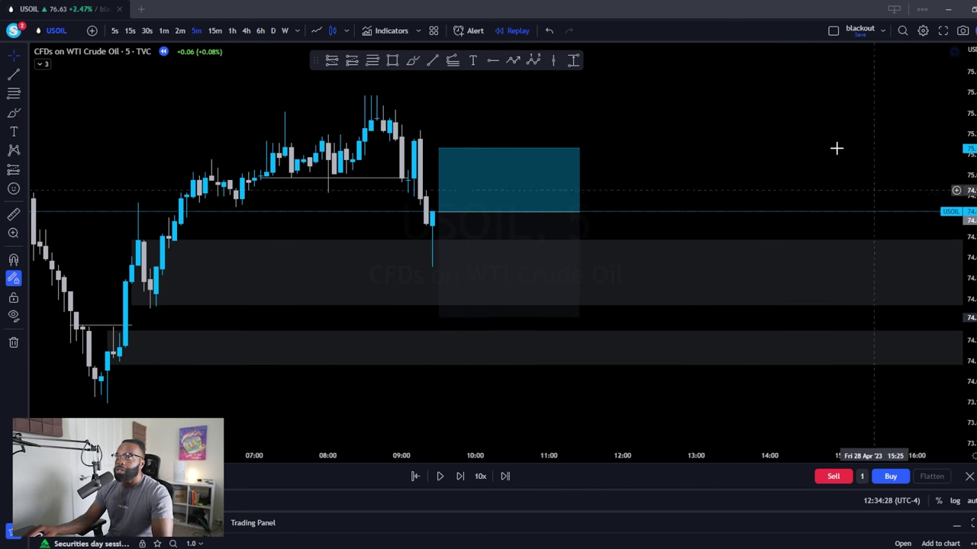
{"action": "left_click_drag", "start_coordinate": [836, 149], "coordinate": [871, 230]}
{"action": "left_click_drag", "start_coordinate": [472, 188], "coordinate": [470, 180]}
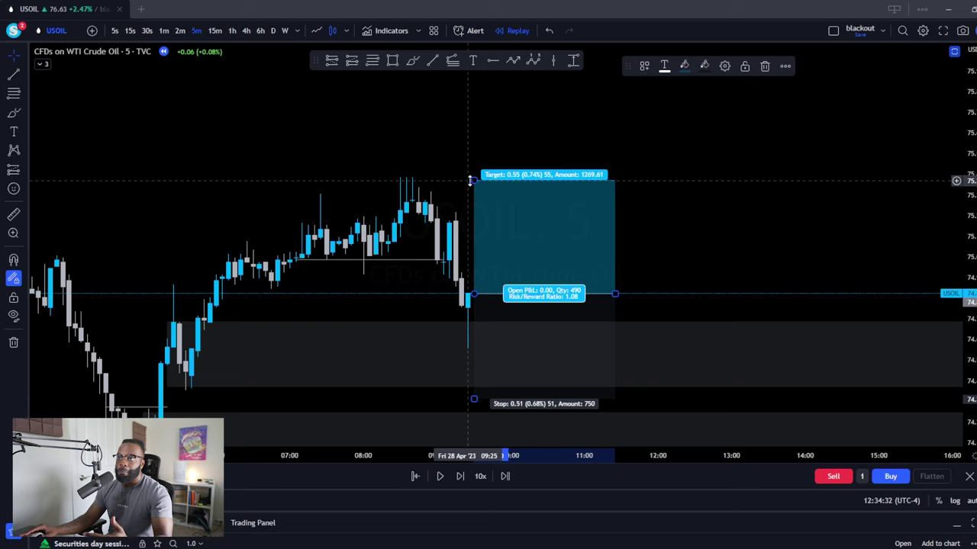
{"action": "mouse_move", "coordinate": [369, 183]}
{"action": "left_mouse_down"}
{"action": "mouse_move", "coordinate": [430, 122]}
{"action": "mouse_move", "coordinate": [438, 183]}
{"action": "mouse_move", "coordinate": [446, 155]}
{"action": "left_mouse_up"}
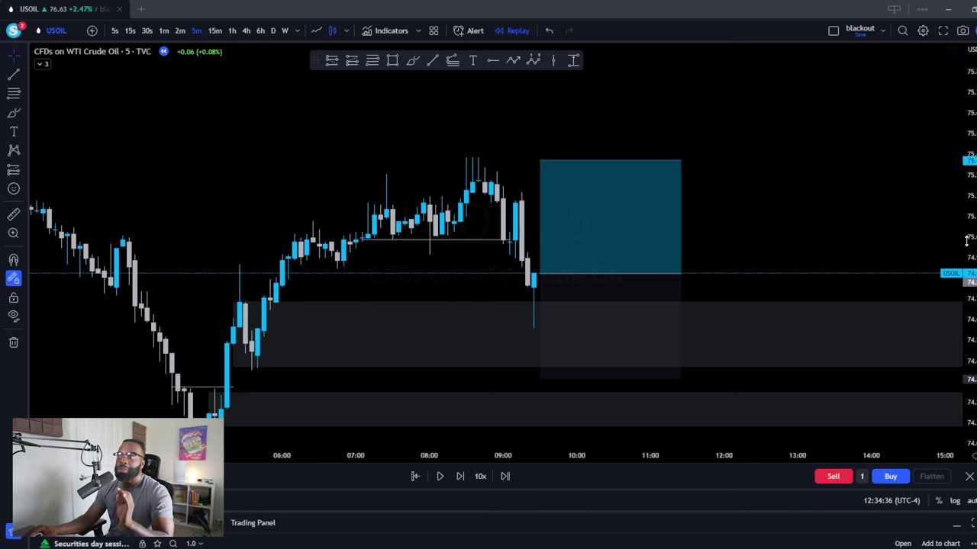
{"action": "left_click_drag", "start_coordinate": [967, 241], "coordinate": [914, 305]}
{"action": "left_click", "coordinate": [374, 62]}
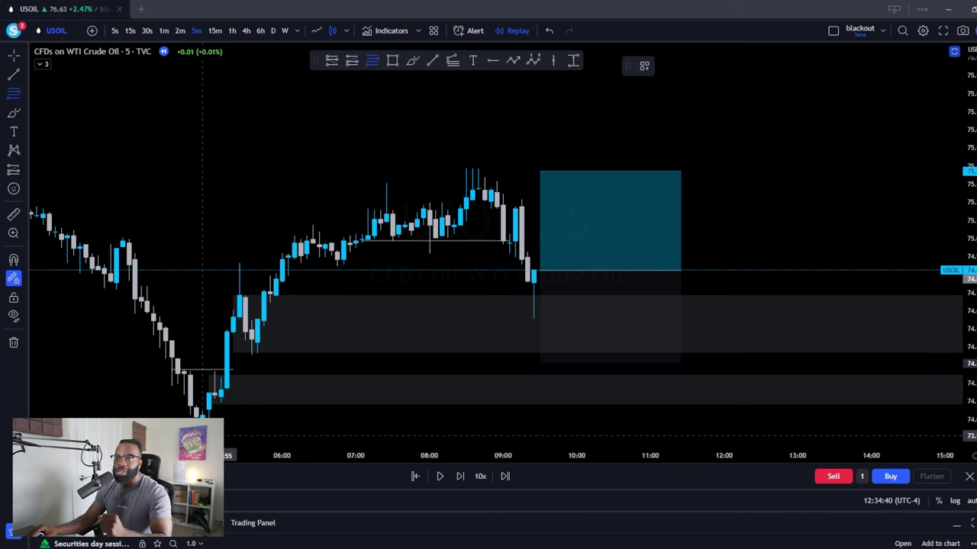
Draw a low-to-high Fib with green -27% and -61.8% extensions, then raise the target to -27%.
{"action": "left_click", "coordinate": [203, 435]}
{"action": "left_click", "coordinate": [650, 163]}
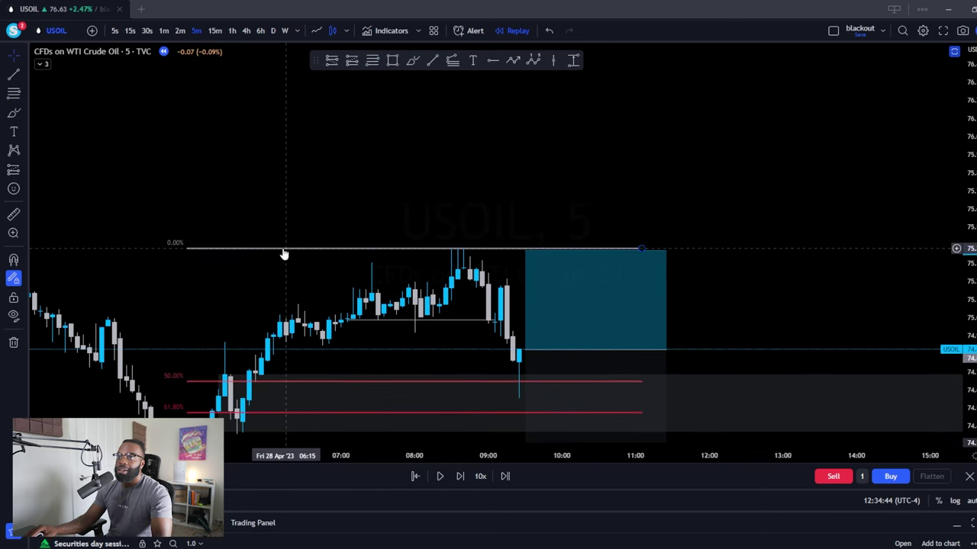
{"action": "double_click", "coordinate": [284, 250]}
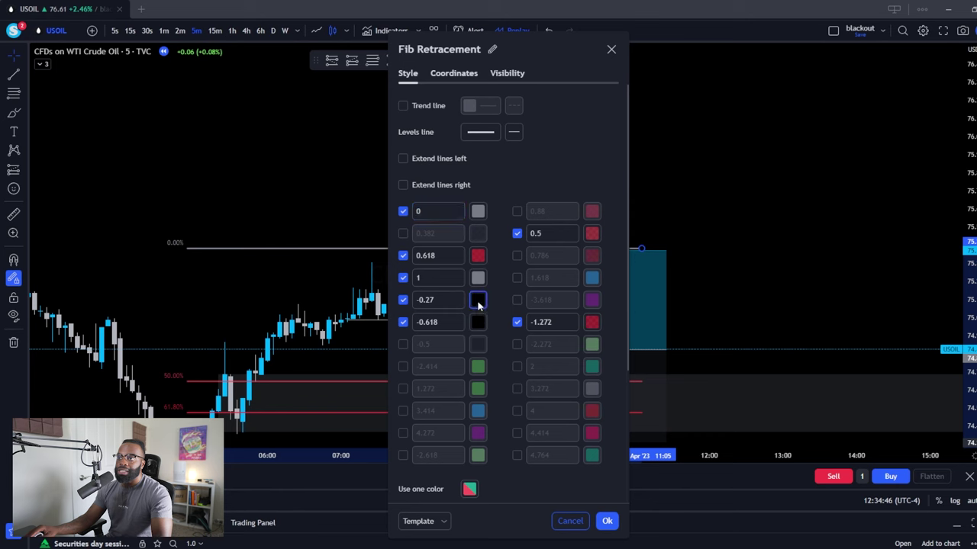
{"action": "left_click", "coordinate": [477, 299]}
{"action": "left_click", "coordinate": [524, 359]}
{"action": "key", "text": "Return"}
{"action": "left_click_drag", "start_coordinate": [526, 250], "coordinate": [525, 177]}
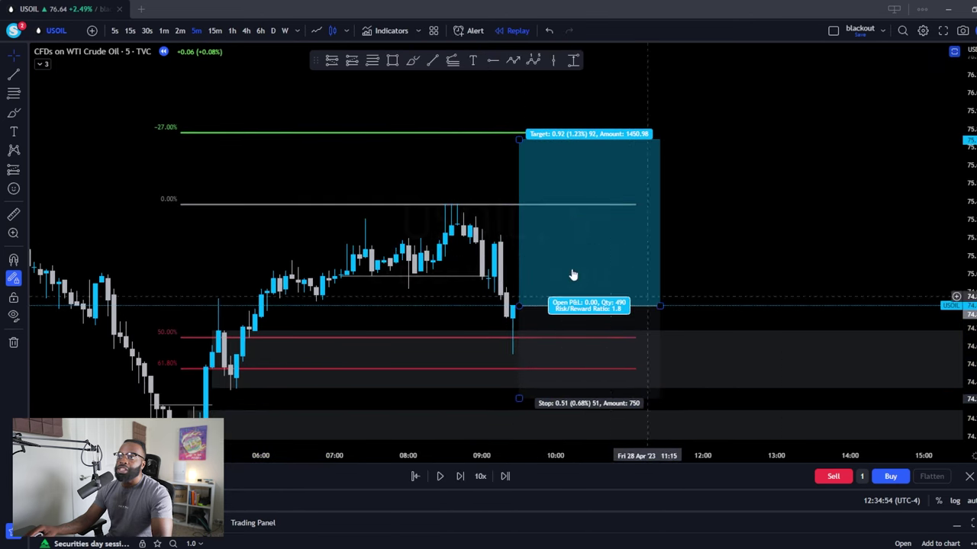
{"action": "left_click_drag", "start_coordinate": [702, 219], "coordinate": [689, 283]}
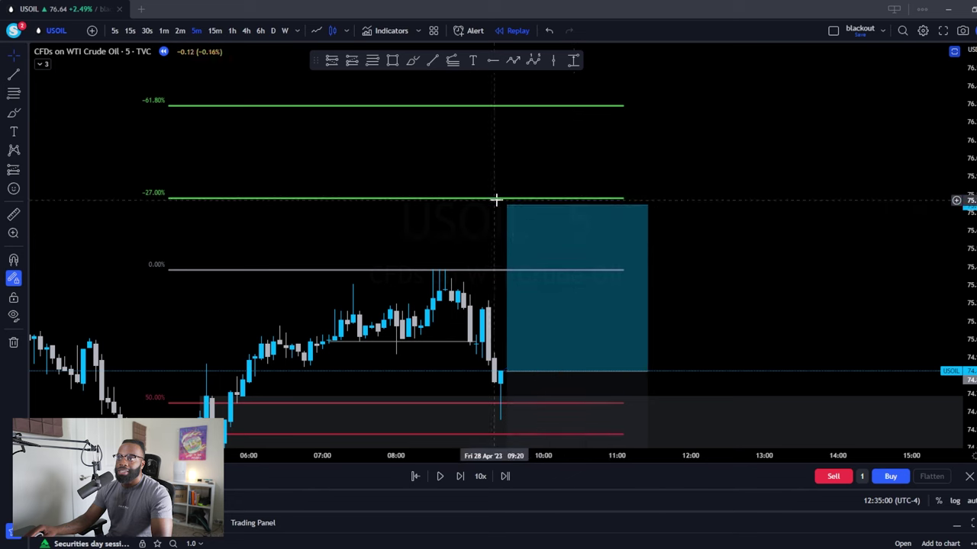
Select the long position and raise its target toward the -61.8% Fib level.
{"action": "left_click", "coordinate": [507, 205]}
{"action": "left_click_drag", "start_coordinate": [507, 205], "coordinate": [507, 77]}
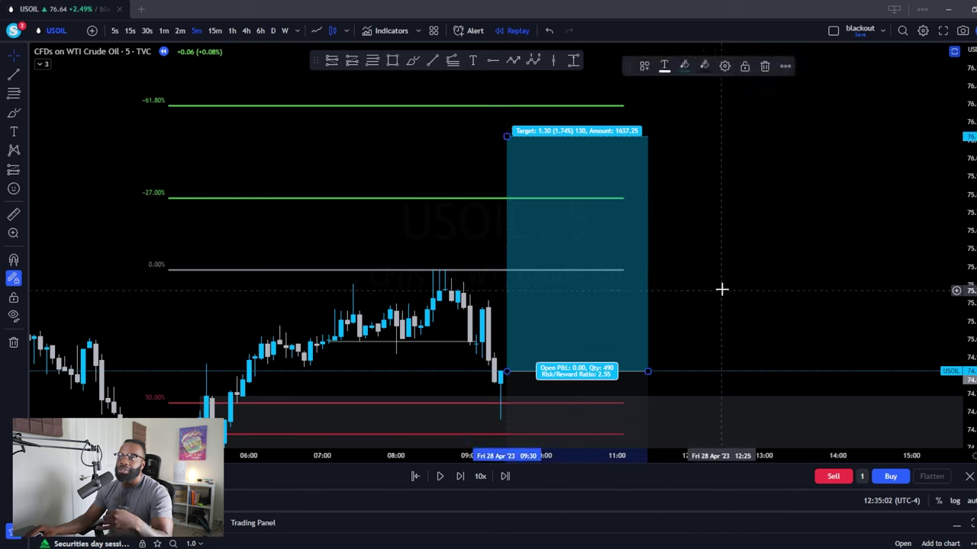
{"action": "left_click_drag", "start_coordinate": [658, 377], "coordinate": [657, 300]}
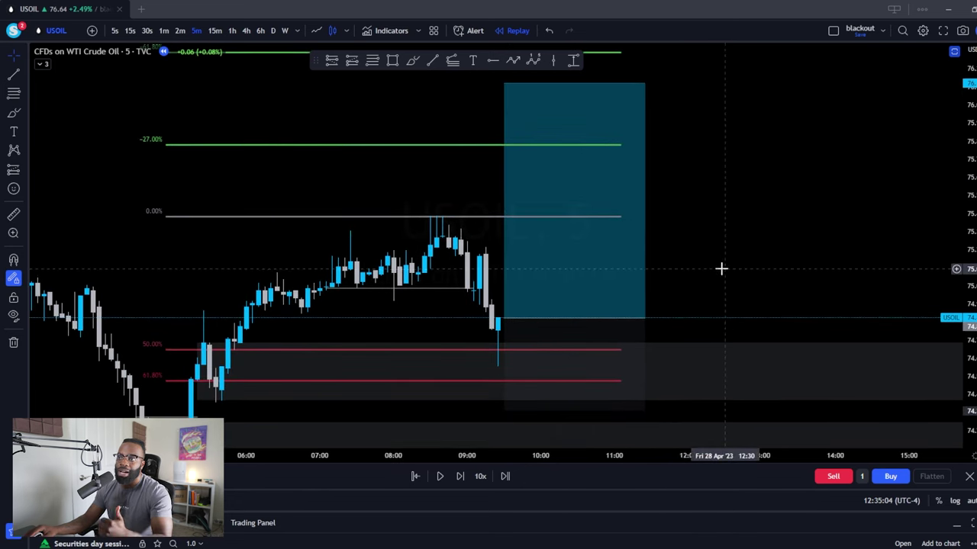
{"action": "left_click_drag", "start_coordinate": [743, 207], "coordinate": [622, 294]}
{"action": "left_click_drag", "start_coordinate": [783, 273], "coordinate": [733, 257]}
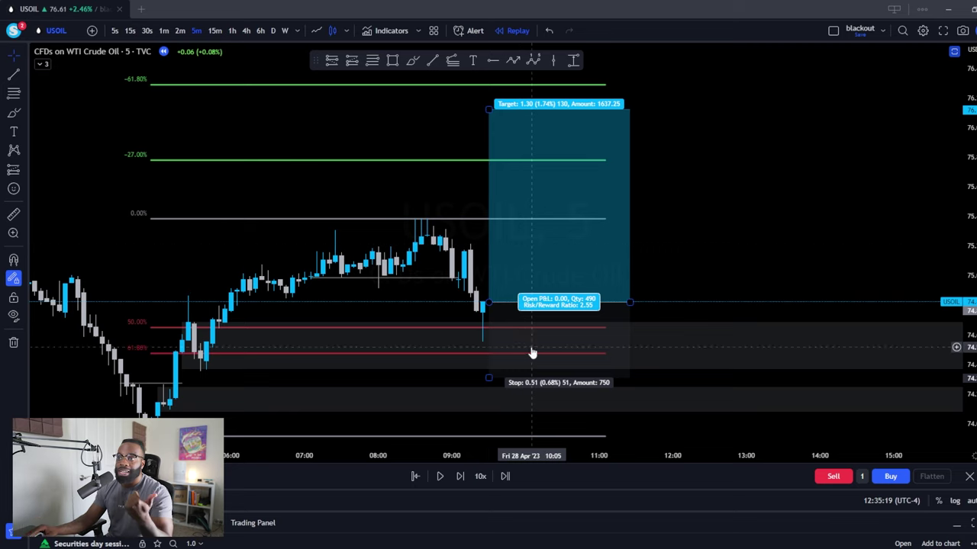
Move the position box onto the 10:00 candle and set a 0.58 stop for 2.24 risk/reward.
{"action": "left_click_drag", "start_coordinate": [554, 333], "coordinate": [594, 403]}
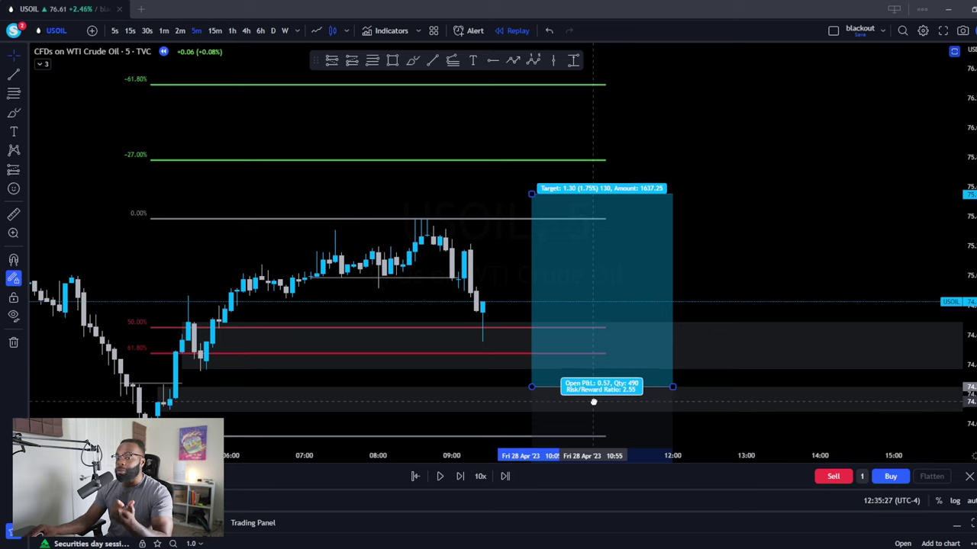
{"action": "mouse_move", "coordinate": [593, 403]}
{"action": "left_mouse_down"}
{"action": "mouse_move", "coordinate": [604, 357]}
{"action": "mouse_move", "coordinate": [580, 340]}
{"action": "left_mouse_up"}
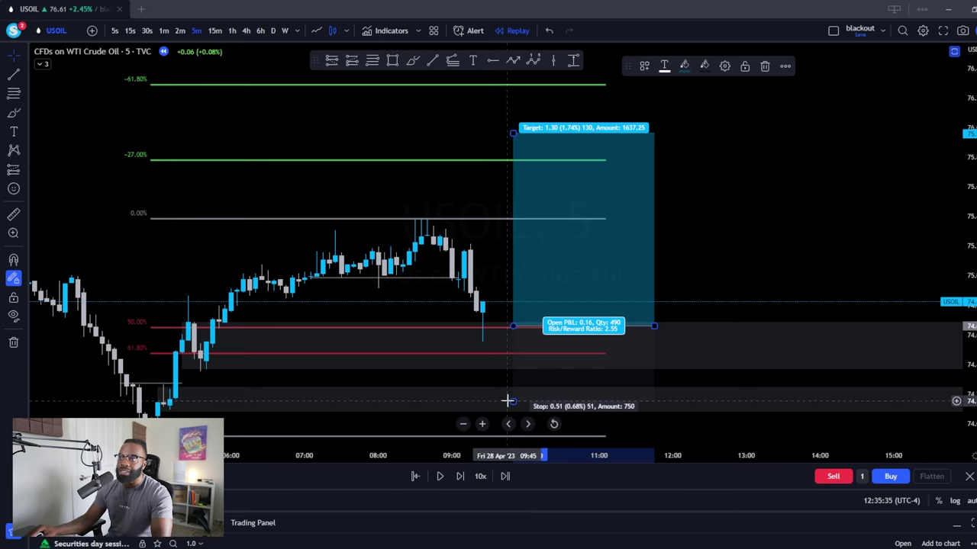
{"action": "mouse_move", "coordinate": [509, 401]}
{"action": "left_mouse_down"}
{"action": "mouse_move", "coordinate": [509, 361]}
{"action": "mouse_move", "coordinate": [508, 389]}
{"action": "left_mouse_up"}
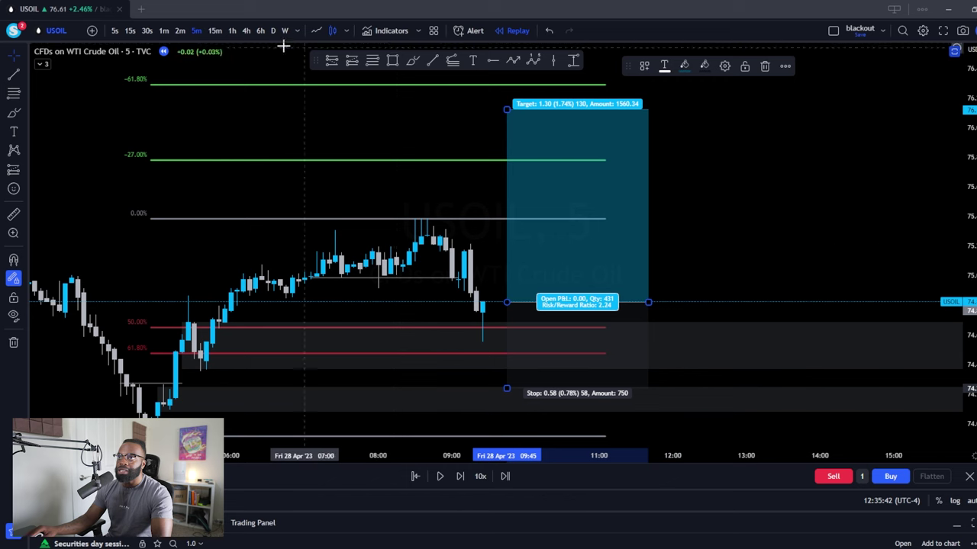
Fast-forward the replay until price rallies through the long target, panning to view the levels.
{"action": "left_click", "coordinate": [440, 476]}
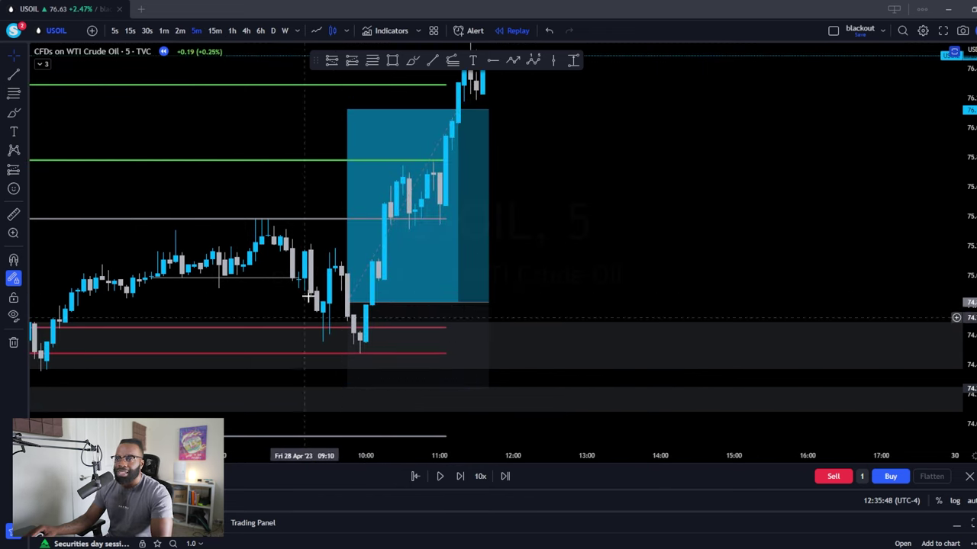
{"action": "left_click_drag", "start_coordinate": [224, 278], "coordinate": [300, 226]}
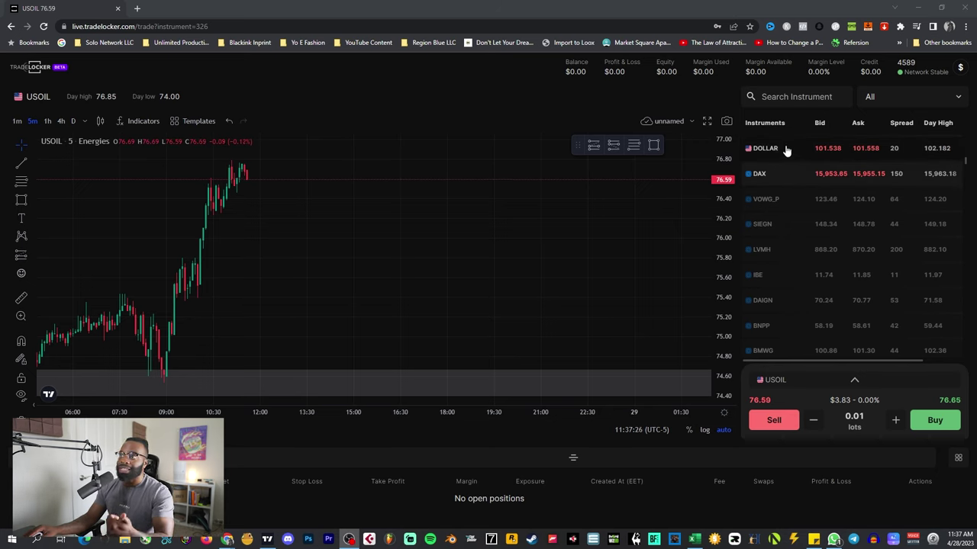
Search TradeLocker's instruments for 'gold', then 'xau', to list XAUUSD.
{"action": "scroll", "coordinate": [797, 271], "scroll_direction": "down", "scroll_amount": 3}
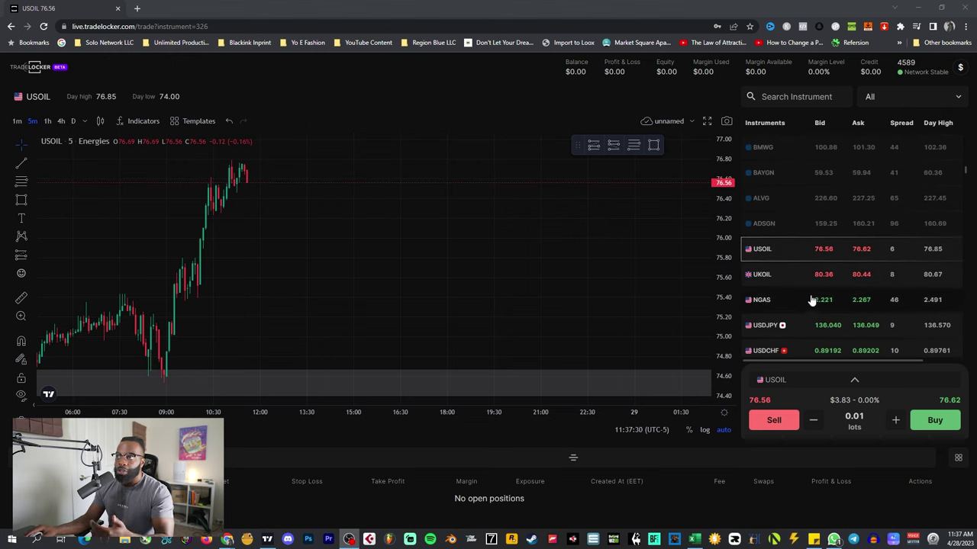
{"action": "scroll", "coordinate": [798, 302], "scroll_direction": "down", "scroll_amount": 1}
{"action": "scroll", "coordinate": [792, 256], "scroll_direction": "down", "scroll_amount": 1}
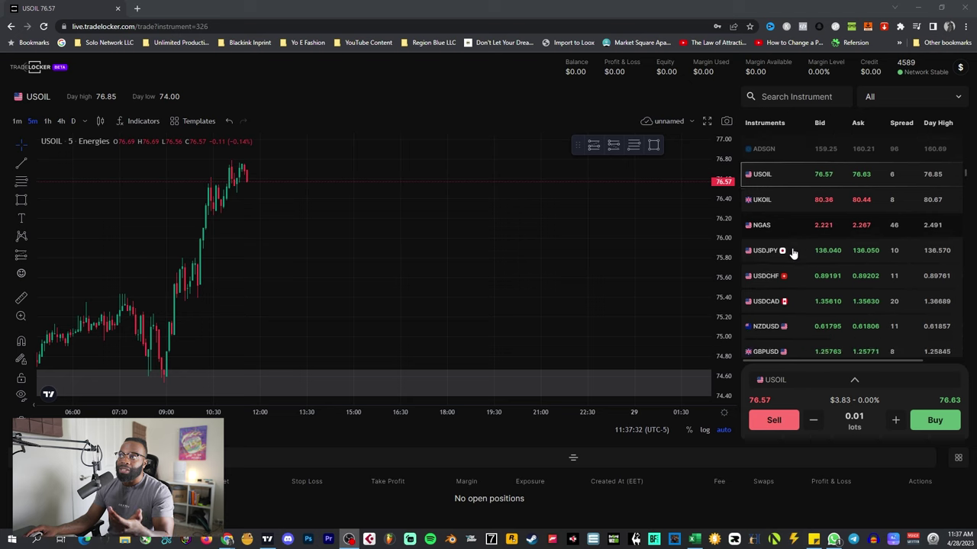
{"action": "left_click", "coordinate": [800, 99]}
{"action": "type", "text": "gold"}
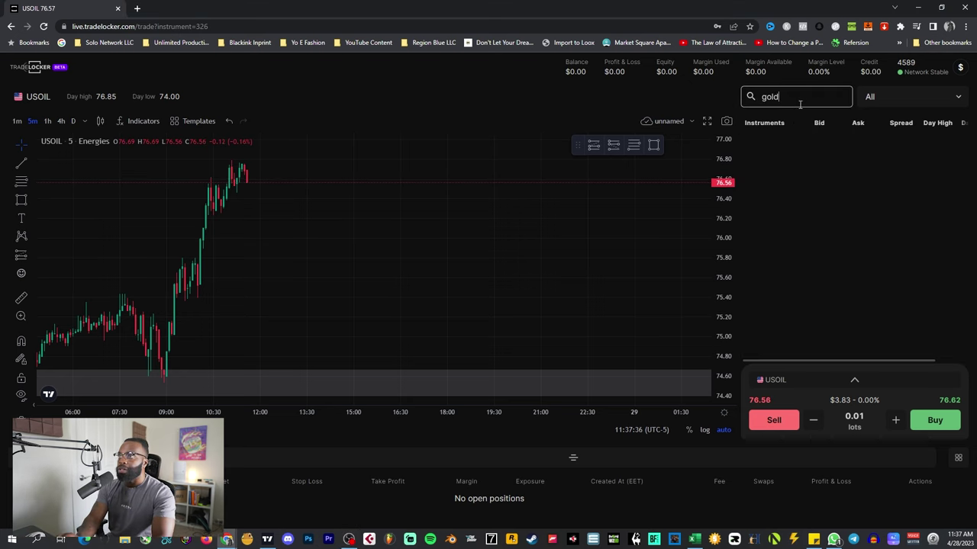
{"action": "key", "text": "BackSpace"}
{"action": "key", "text": "BackSpace"}
{"action": "key", "text": "BackSpace"}
{"action": "type", "text": "xau"}
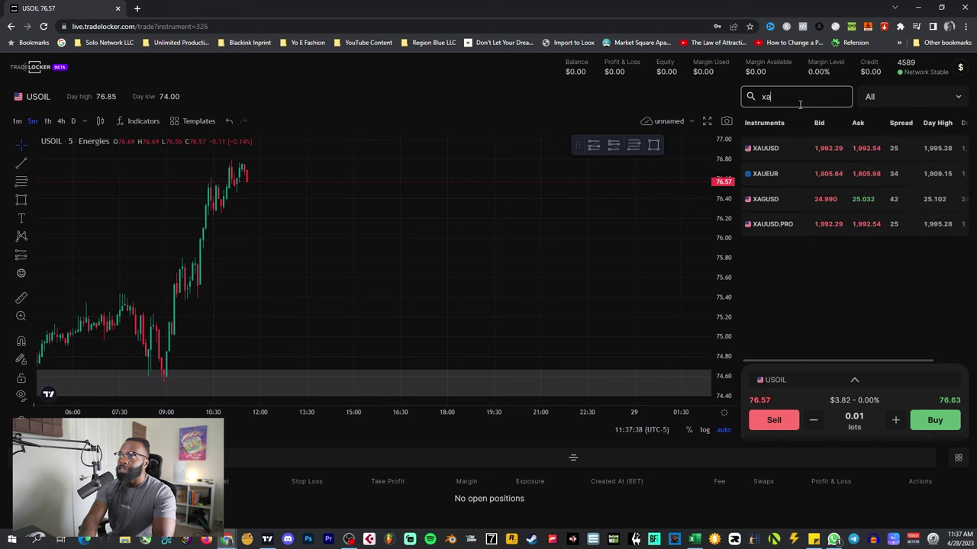
Switch the TradeLocker chart to XAUUSD, briefly opening and closing the indicators list.
{"action": "left_click", "coordinate": [789, 149]}
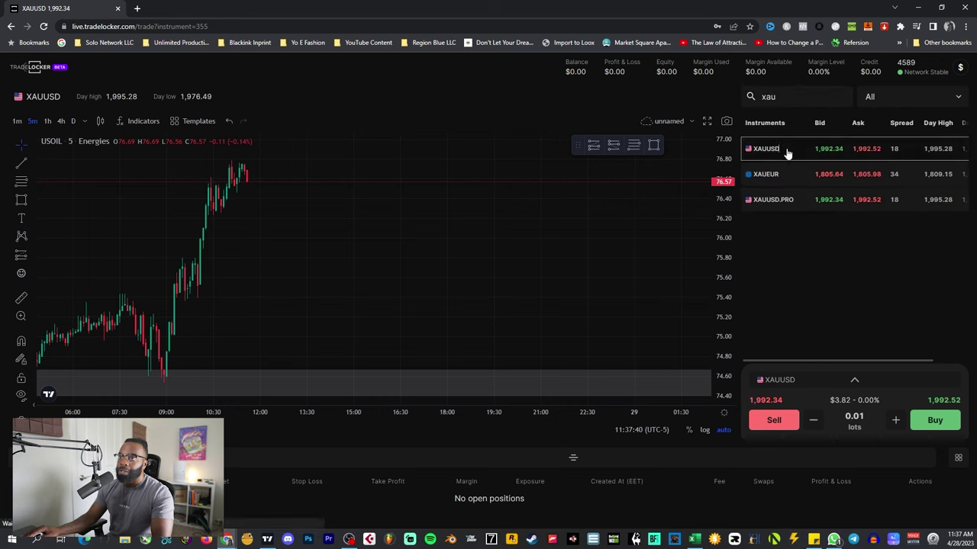
{"action": "left_click", "coordinate": [144, 122]}
{"action": "left_click", "coordinate": [510, 242]}
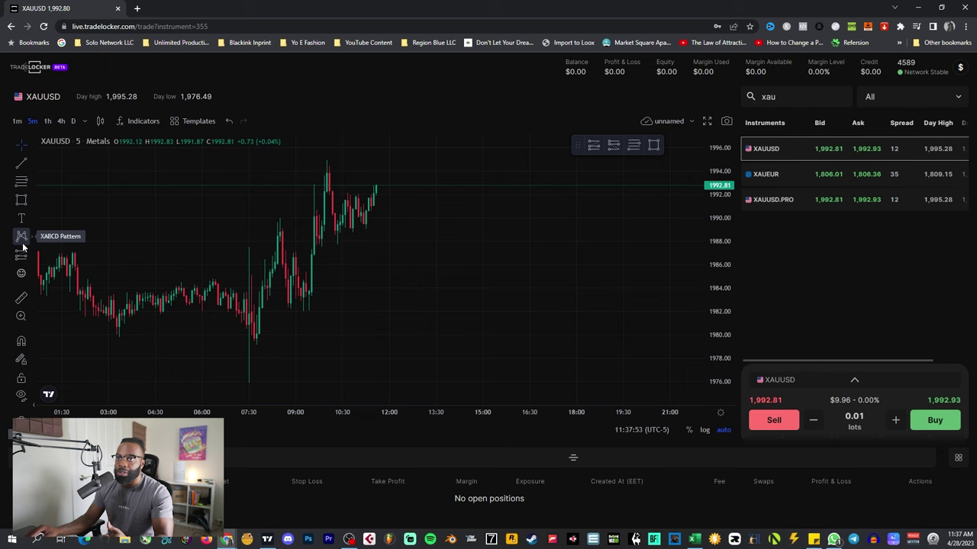
Draw a Fib retracement from the 1982.67 low to the 1994.75 high and review its settings.
{"action": "left_click", "coordinate": [22, 185]}
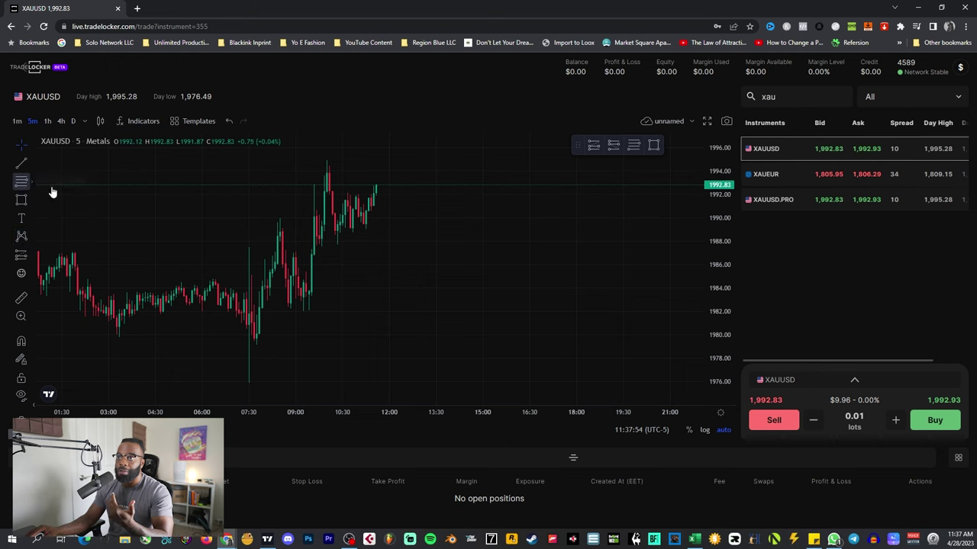
{"action": "left_click", "coordinate": [308, 303]}
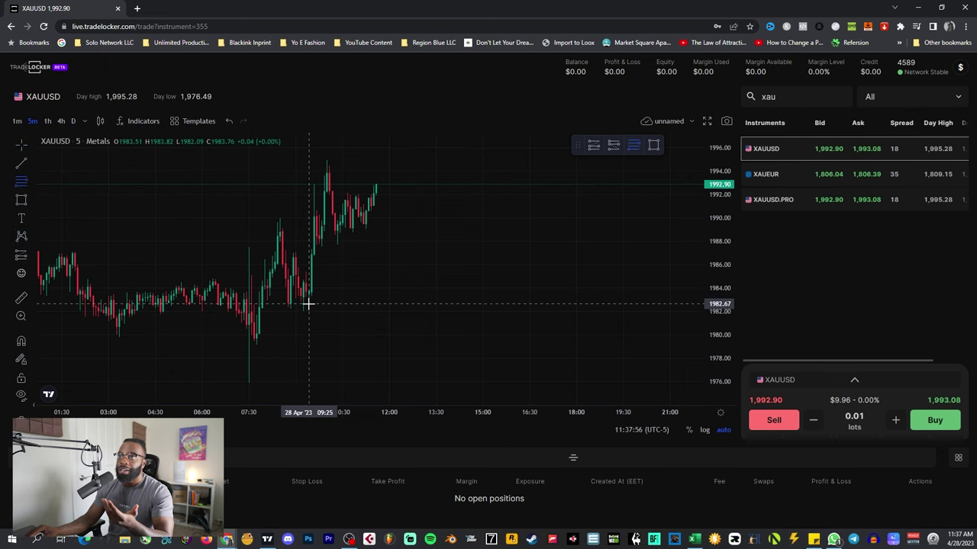
{"action": "left_click", "coordinate": [401, 163]}
{"action": "right_click", "coordinate": [368, 279]}
{"action": "left_click", "coordinate": [399, 212]}
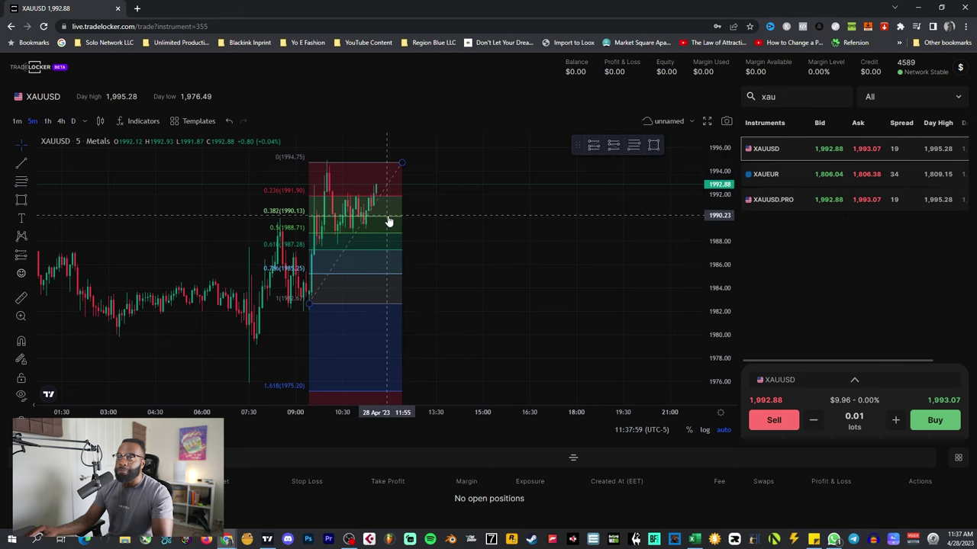
{"action": "double_click", "coordinate": [383, 201]}
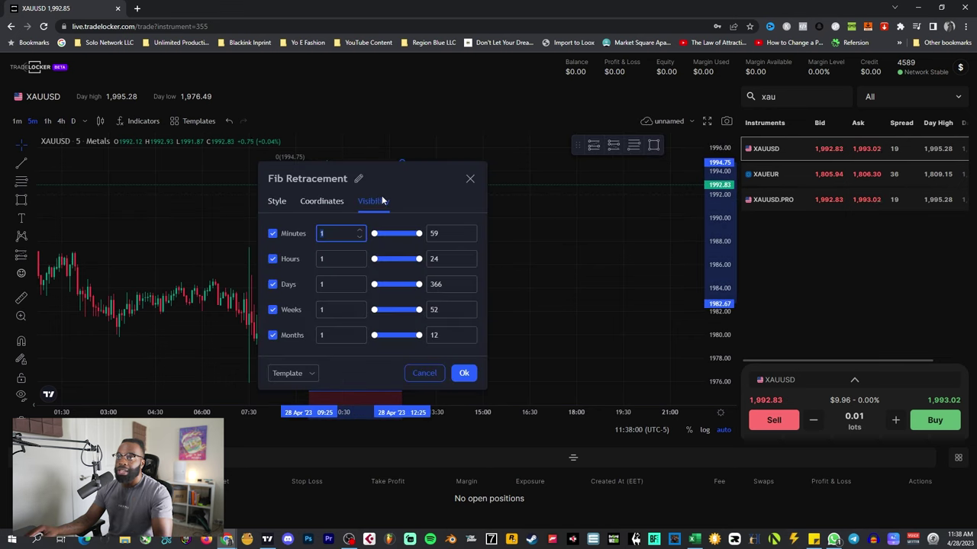
{"action": "left_click", "coordinate": [317, 201]}
{"action": "left_click", "coordinate": [278, 202]}
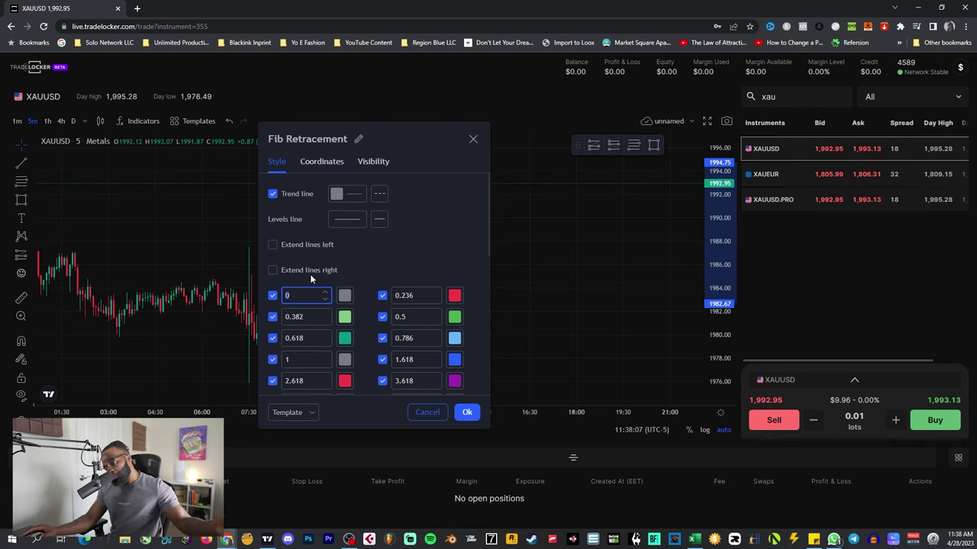
{"action": "left_click", "coordinate": [468, 412]}
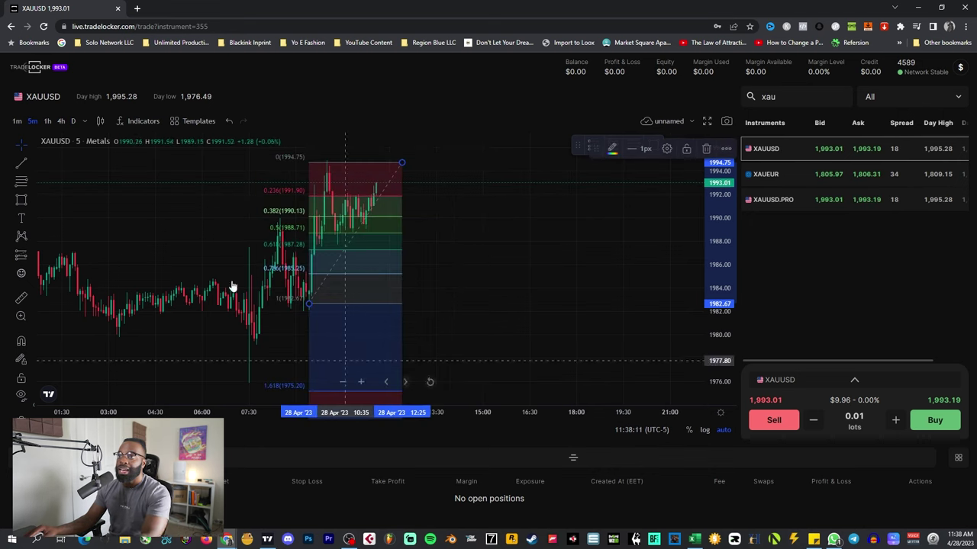
Delete the Fib retracement and change the XAUUSD order size from 0.01 to 1 lot.
{"action": "key", "text": "Delete"}
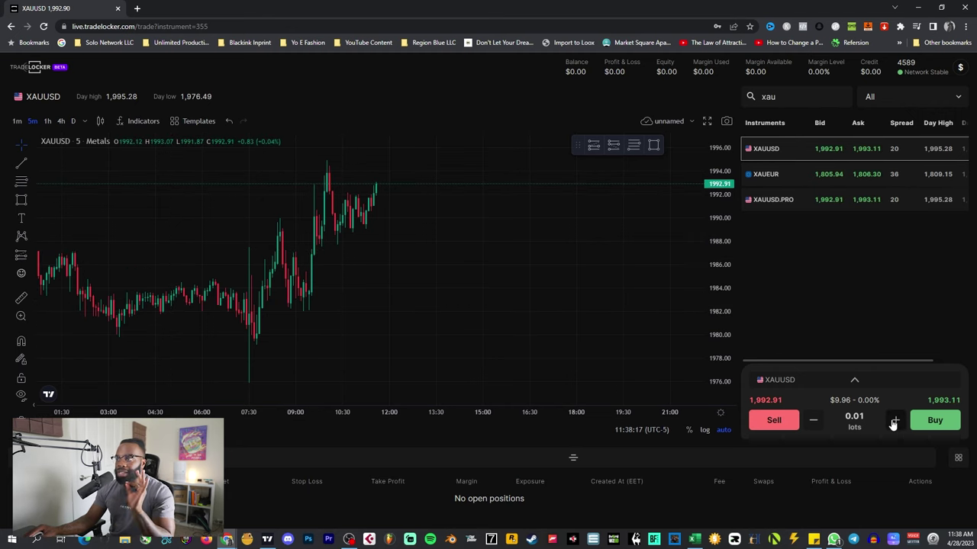
{"action": "left_click", "coordinate": [862, 418]}
{"action": "key", "text": "BackSpace"}
{"action": "key", "text": "BackSpace"}
{"action": "key", "text": "BackSpace"}
{"action": "key", "text": "BackSpace"}
{"action": "type", "text": "1"}
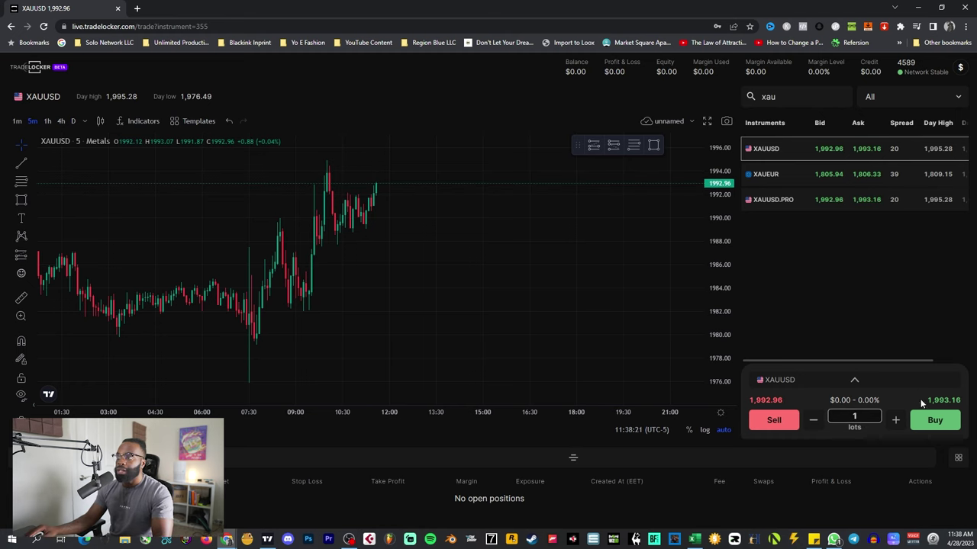
Start a 1-lot XAUUSD buy, enable one-click trading, then cancel without placing it.
{"action": "left_click", "coordinate": [935, 420]}
{"action": "left_click", "coordinate": [566, 300]}
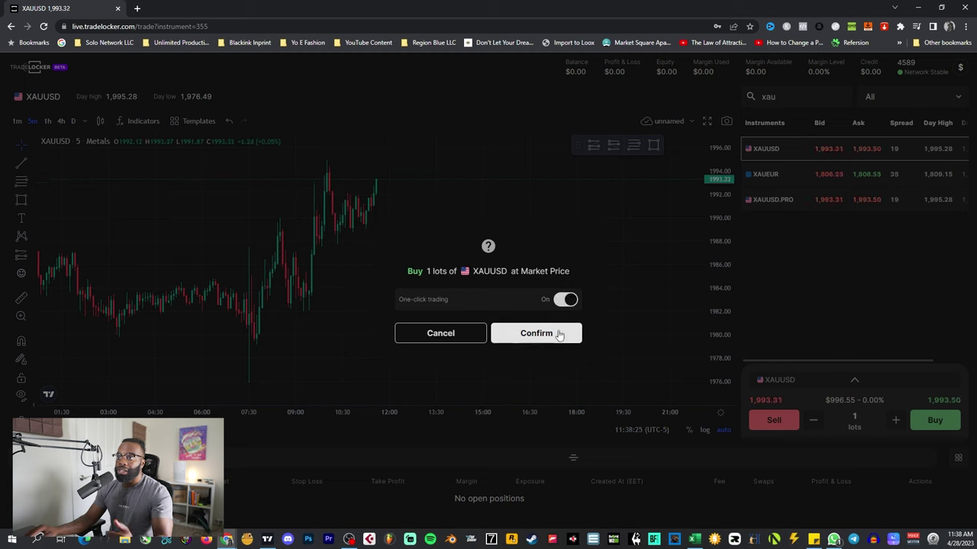
{"action": "left_click", "coordinate": [458, 336]}
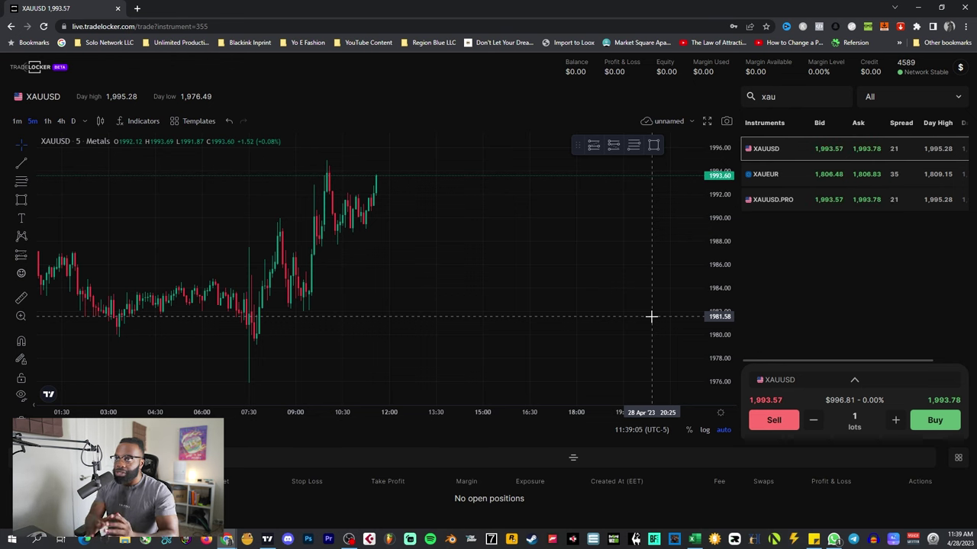
Return to the TradingView USOIL replay and compress the price scale to show the -127.20% level.
{"action": "key", "text": "alt+Tab"}
{"action": "left_click_drag", "start_coordinate": [714, 302], "coordinate": [753, 251]}
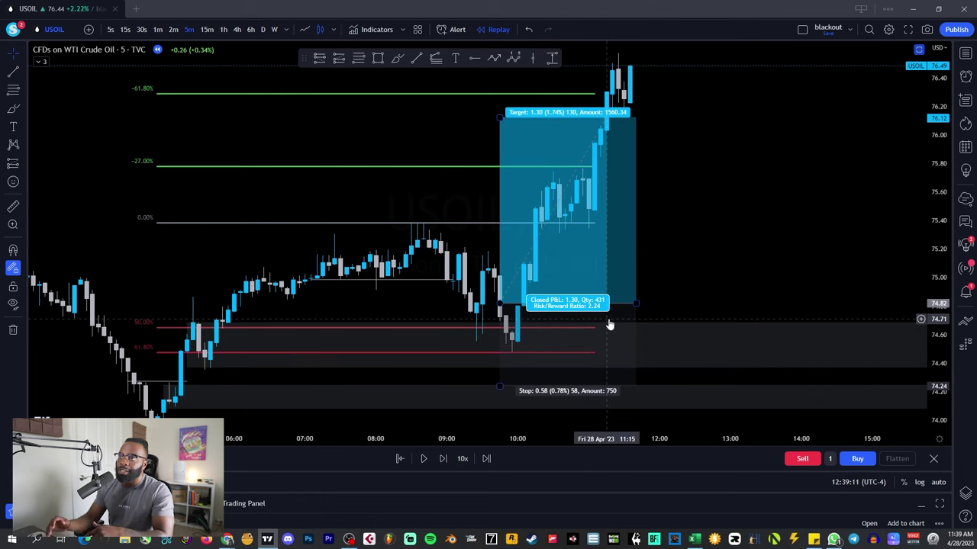
{"action": "left_click_drag", "start_coordinate": [715, 277], "coordinate": [647, 333]}
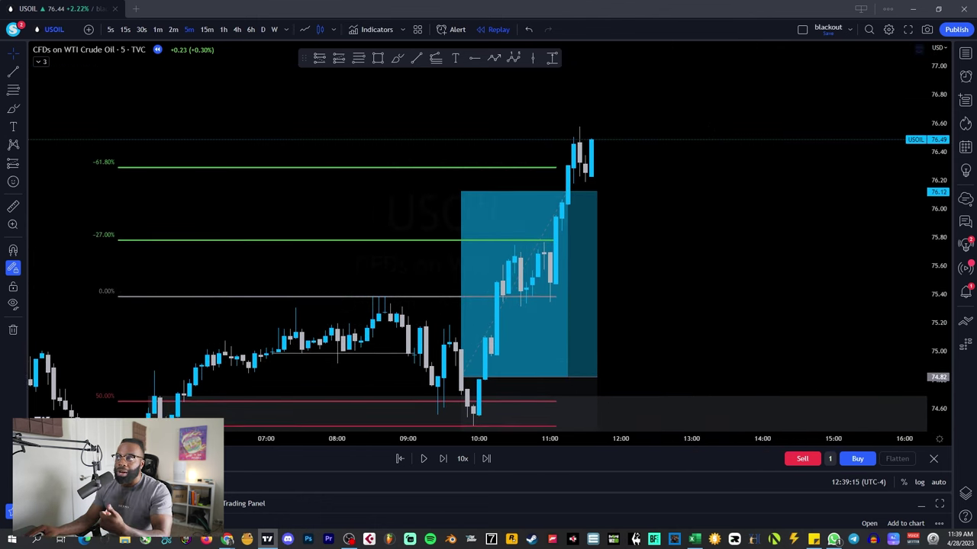
{"action": "left_click_drag", "start_coordinate": [935, 272], "coordinate": [935, 305]}
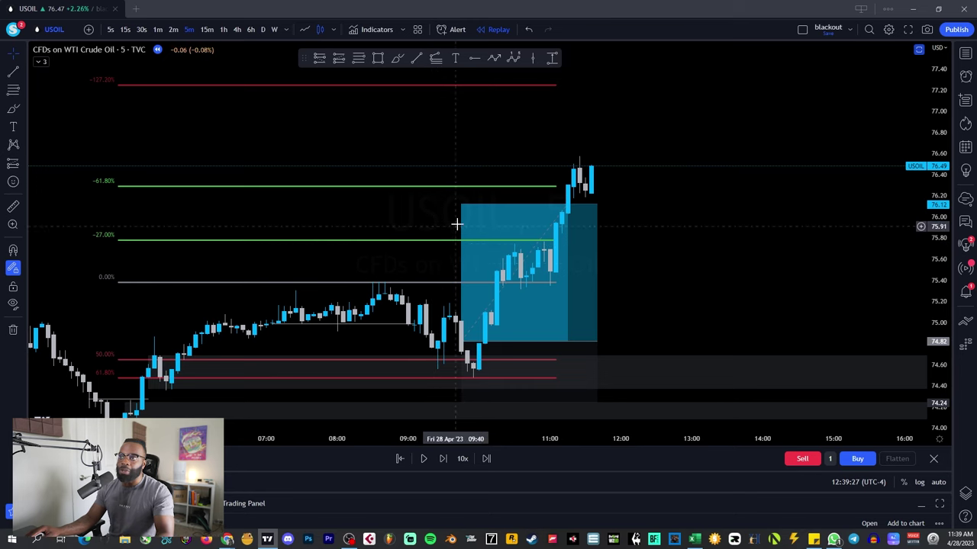
Shorten the first long to a 0.62 target, and add a second long targeting -61.8% at 2.43 R/R.
{"action": "left_click_drag", "start_coordinate": [461, 204], "coordinate": [453, 275]}
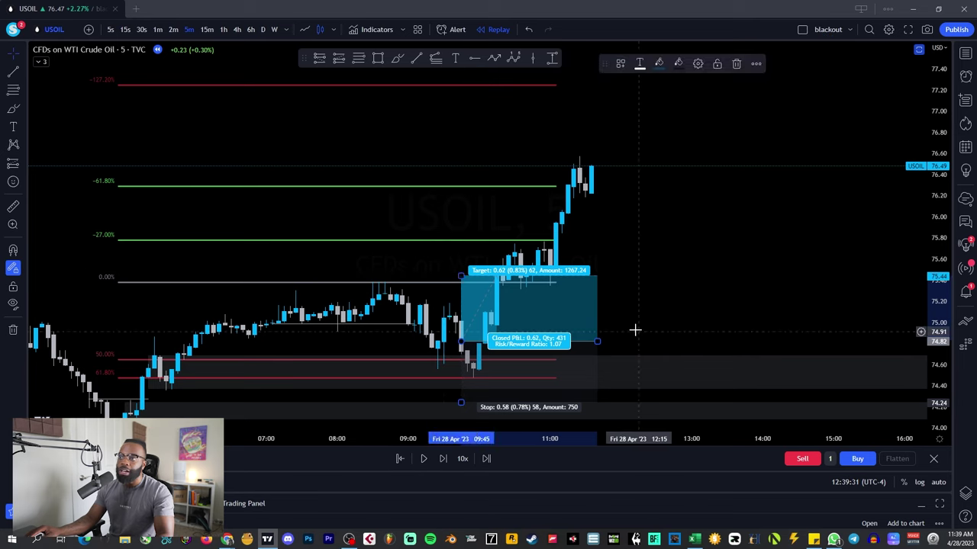
{"action": "left_click_drag", "start_coordinate": [612, 300], "coordinate": [511, 302]}
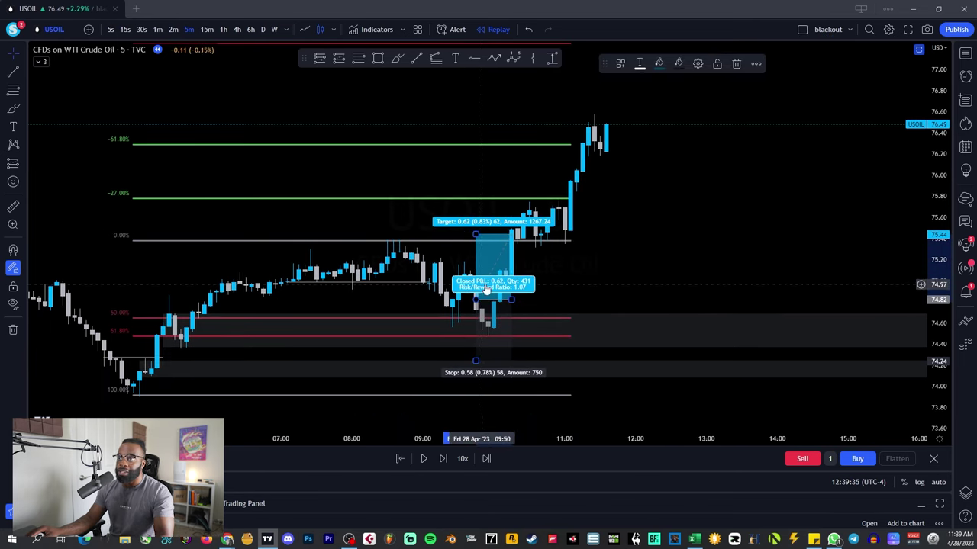
{"action": "left_click_drag", "start_coordinate": [485, 288], "coordinate": [538, 274]}
{"action": "left_click_drag", "start_coordinate": [517, 233], "coordinate": [517, 152]}
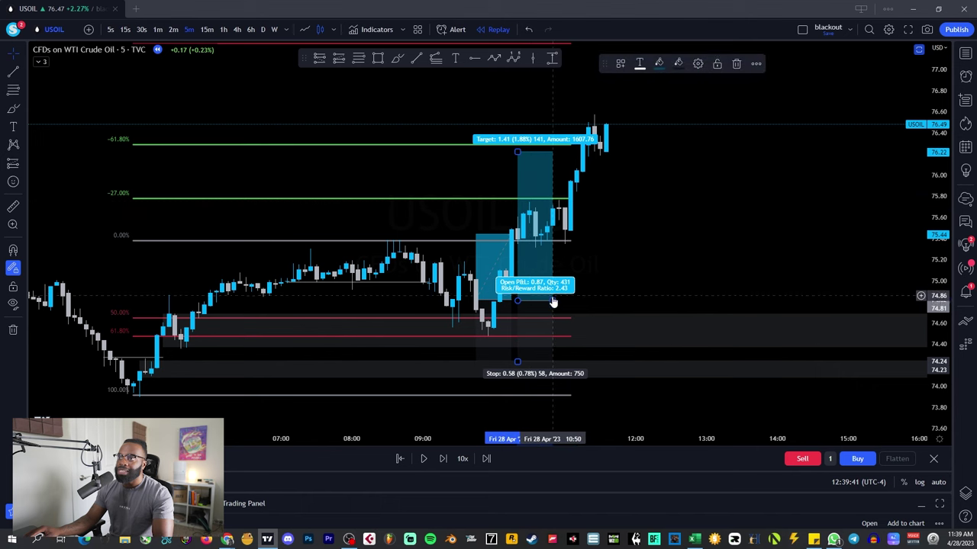
{"action": "left_click_drag", "start_coordinate": [554, 301], "coordinate": [600, 301]}
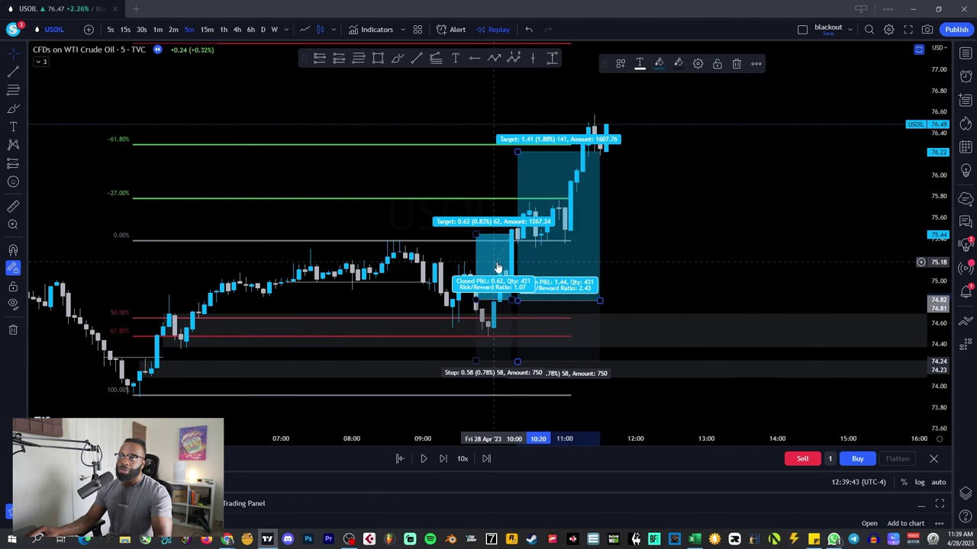